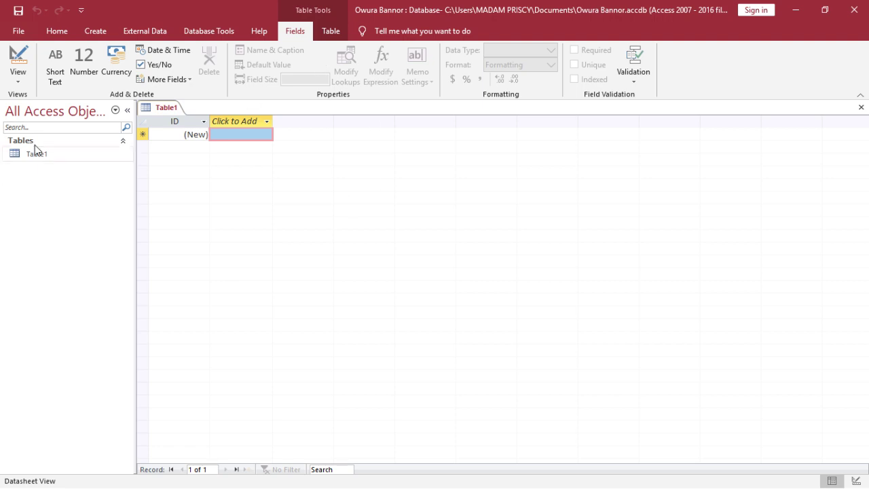
{"action": "left_click", "coordinate": [18, 78]}
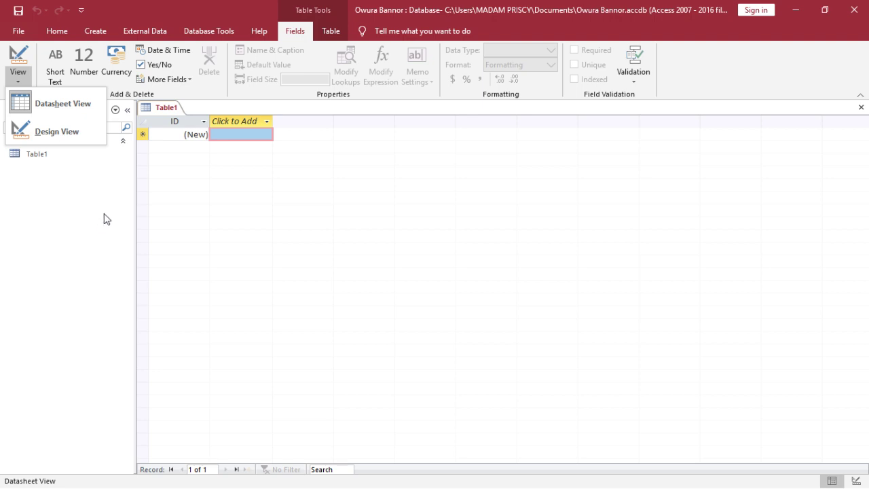
{"action": "left_click", "coordinate": [112, 191]}
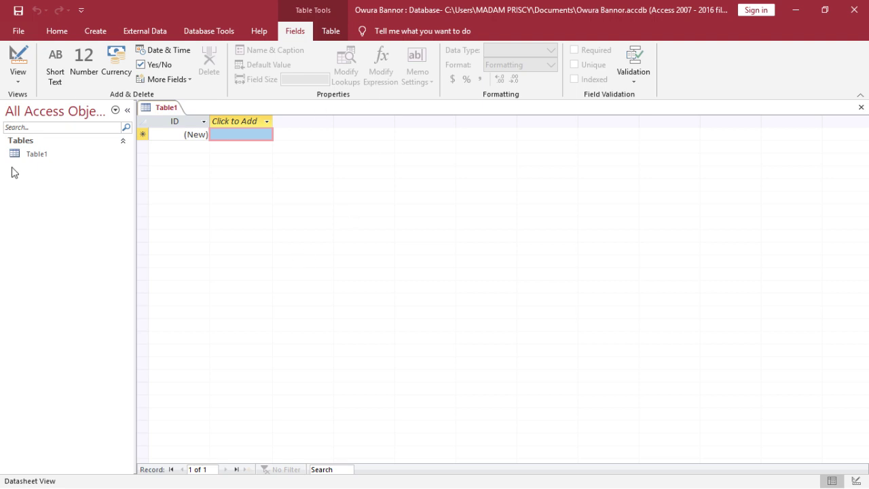
Switch the new table to Design View and enter CUSTOMER as its name when prompted to save
{"action": "left_click", "coordinate": [25, 83]}
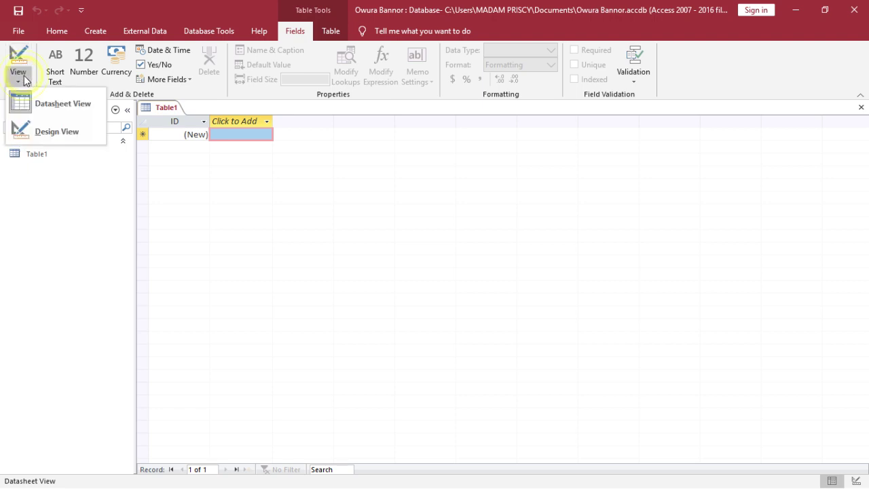
{"action": "left_click", "coordinate": [51, 133]}
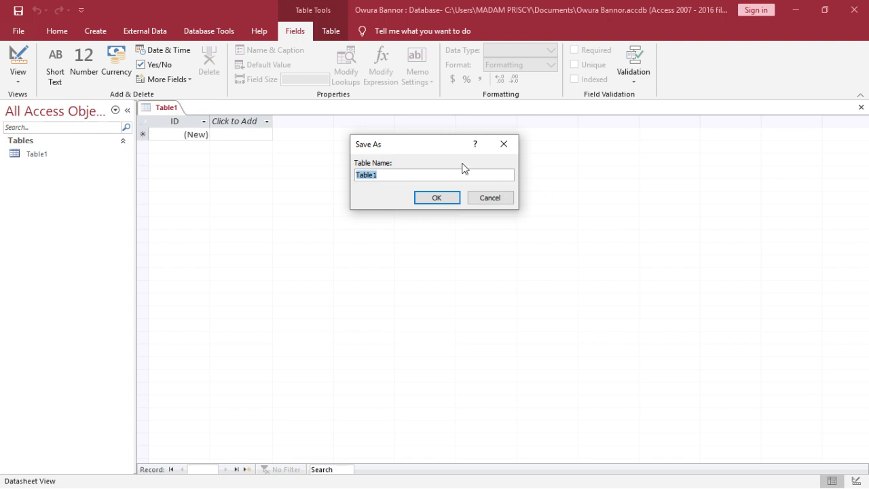
{"action": "left_click", "coordinate": [443, 174]}
{"action": "key", "text": "BackSpace"}
{"action": "key", "text": "BackSpace"}
{"action": "key", "text": "BackSpace"}
{"action": "key", "text": "BackSpace"}
{"action": "key", "text": "BackSpace"}
{"action": "key", "text": "BackSpace"}
{"action": "key", "text": "Caps_Lock"}
{"action": "type", "text": "CUSTOMER"}
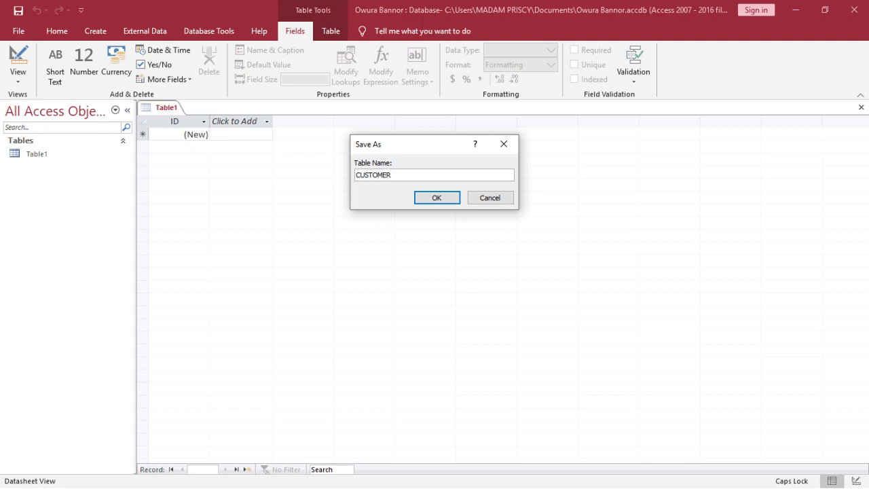
Confirm CUSTOMER as the table name so it opens in Design View with an ID AutoNumber key
{"action": "left_click", "coordinate": [444, 198]}
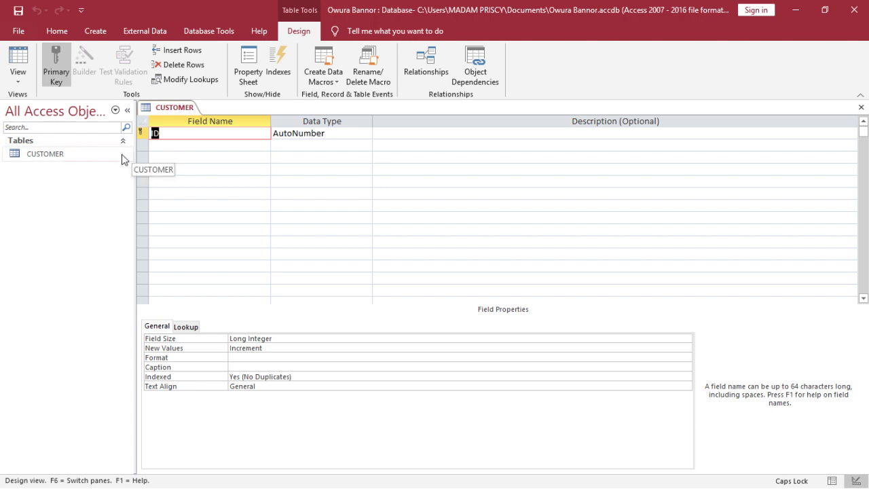
Rename the ID primary key field to CustomerNum, leaving its type as AutoNumber
{"action": "left_click", "coordinate": [243, 135]}
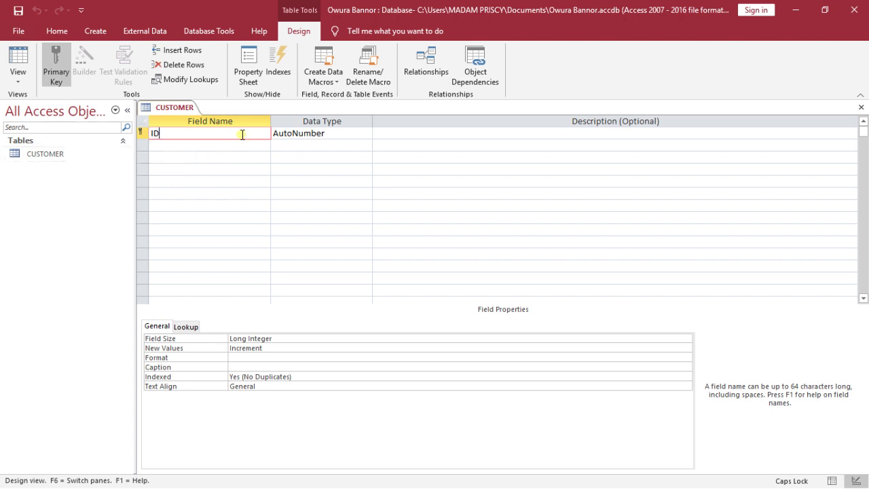
{"action": "key", "text": "BackSpace"}
{"action": "key", "text": "BackSpace"}
{"action": "key", "text": "Caps_Lock"}
{"action": "type", "text": "Customer"}
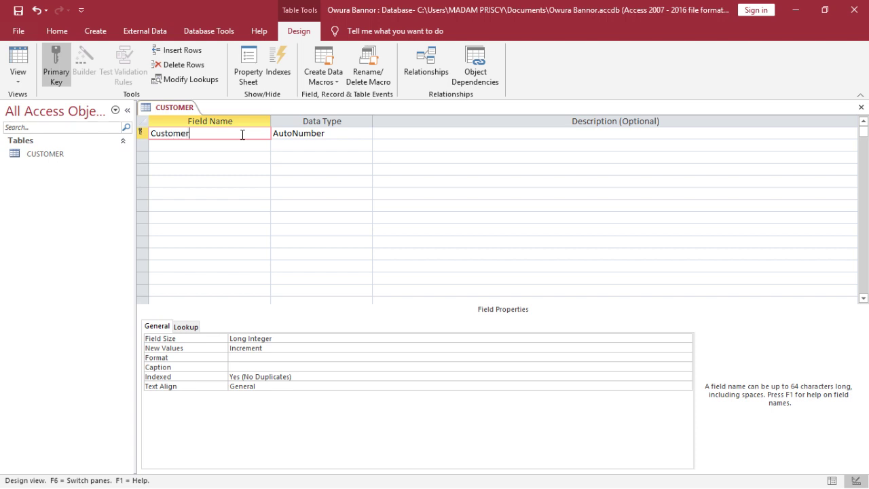
{"action": "type", "text": "num"}
{"action": "key", "text": "BackSpace"}
{"action": "key", "text": "BackSpace"}
{"action": "key", "text": "BackSpace"}
{"action": "type", "text": "NU"}
{"action": "key", "text": "BackSpace"}
{"action": "type", "text": "um"}
{"action": "left_click", "coordinate": [343, 134]}
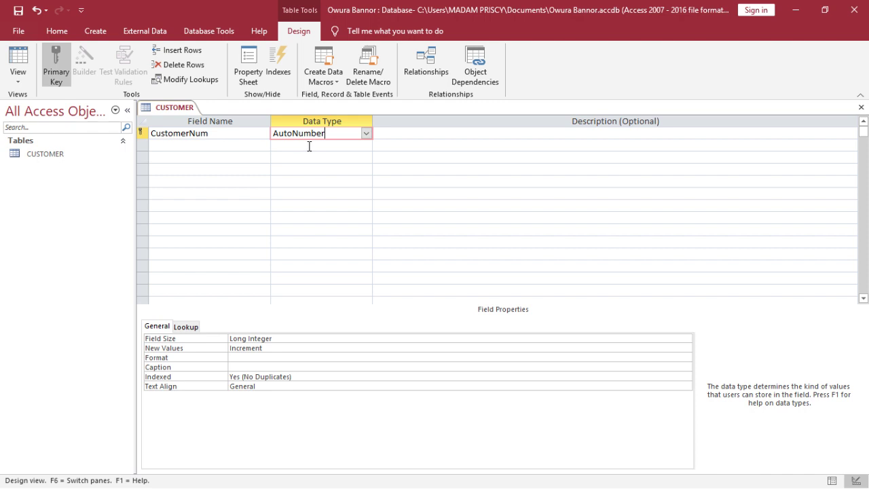
Set CustomerNum's data type to Short Text, giving it a 255 field size
{"action": "left_click", "coordinate": [365, 133]}
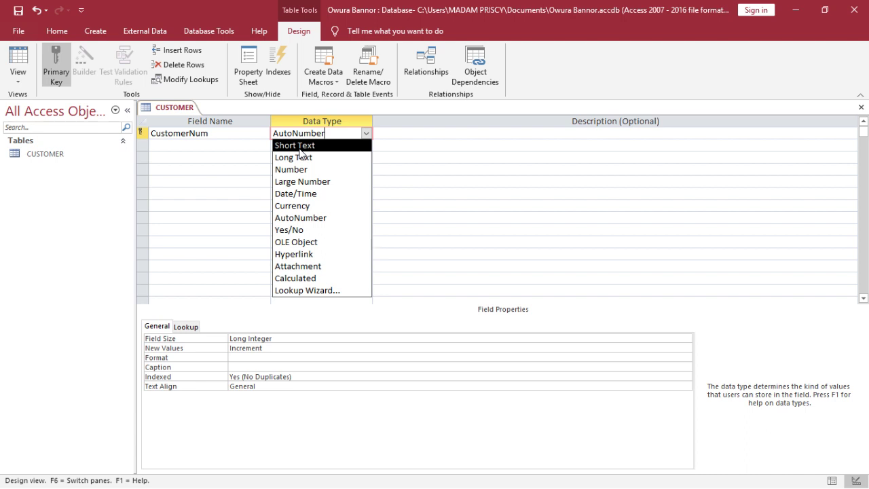
{"action": "left_click", "coordinate": [300, 147]}
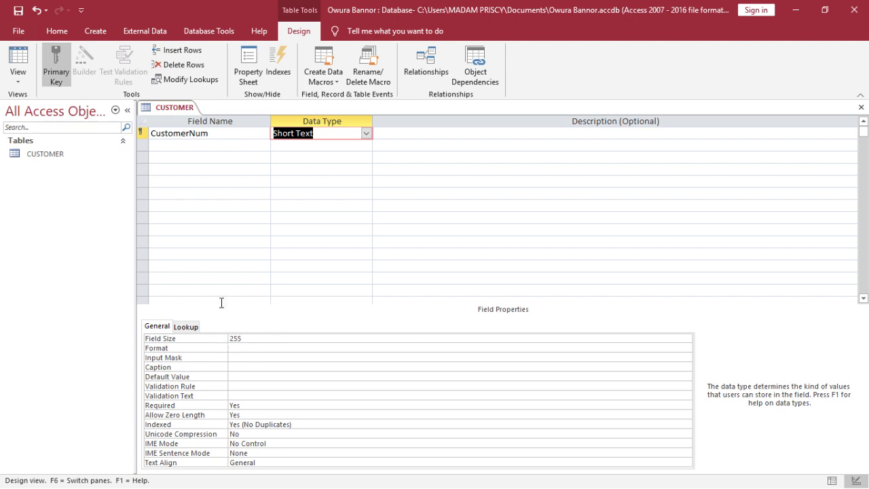
{"action": "left_click", "coordinate": [366, 134]}
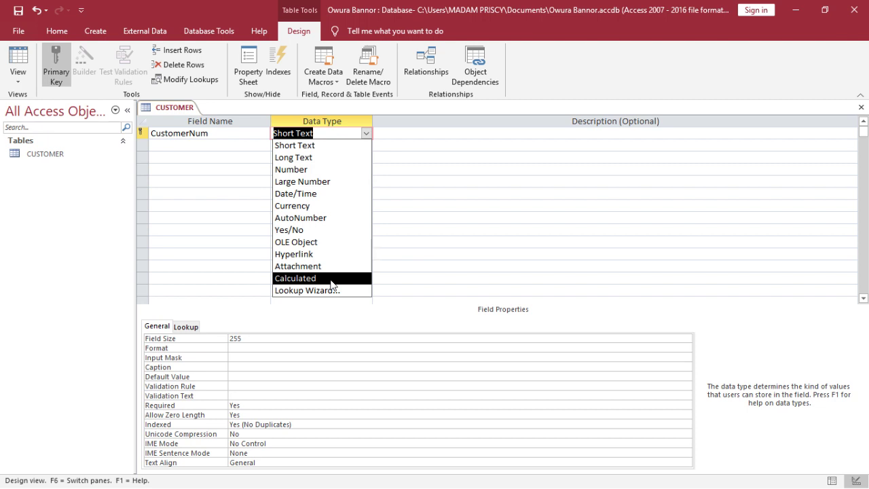
Add a price field as Currency and a qty field as Number below CustomerNum
{"action": "left_click", "coordinate": [223, 146]}
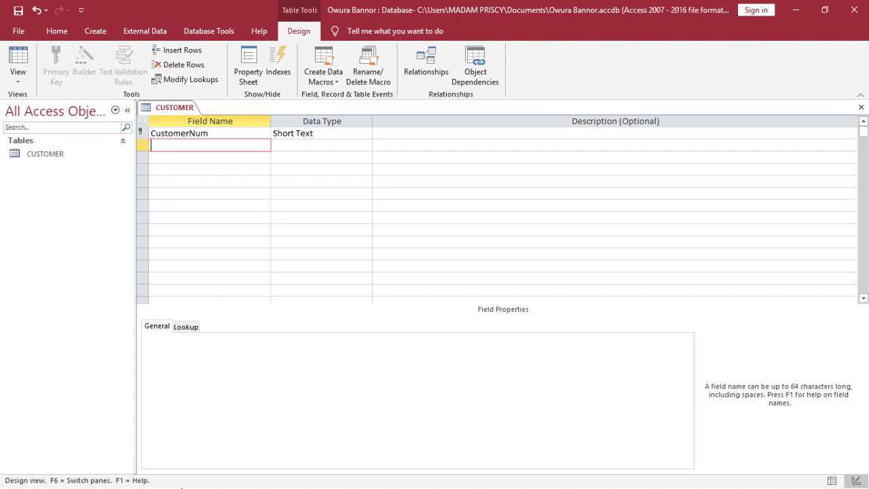
{"action": "type", "text": "price"}
{"action": "left_click", "coordinate": [209, 160]}
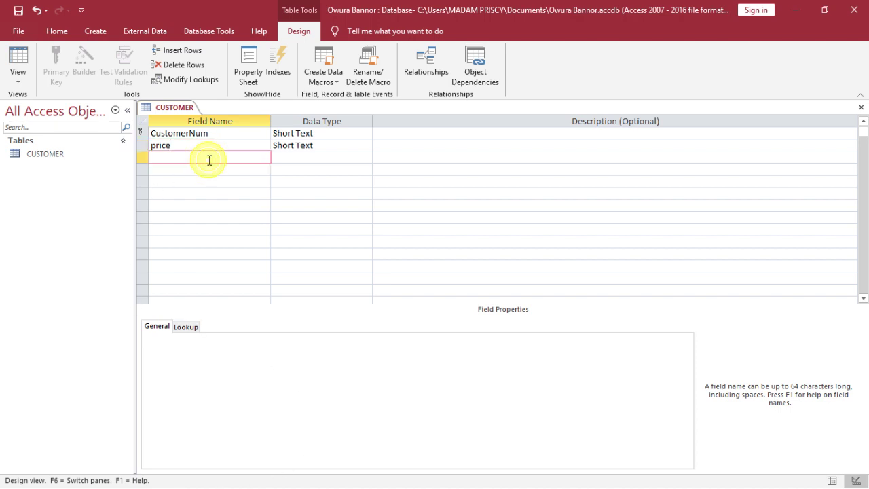
{"action": "type", "text": "qty"}
{"action": "left_click", "coordinate": [366, 146]}
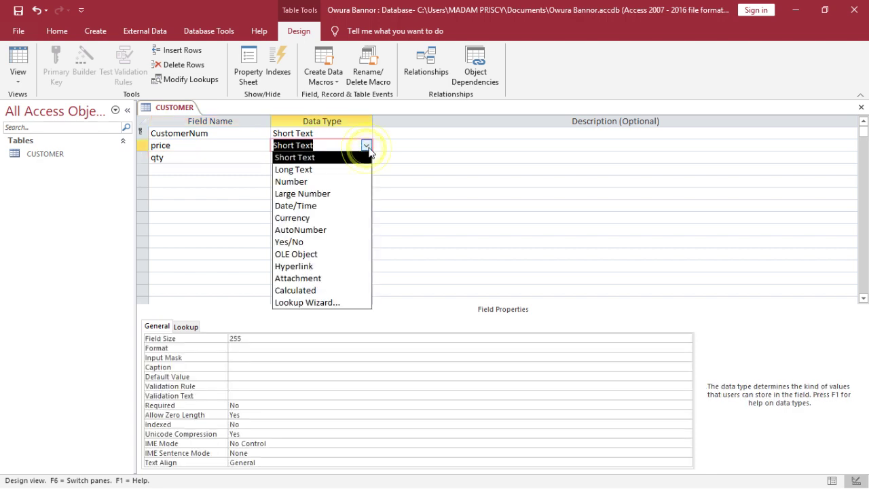
{"action": "left_click", "coordinate": [349, 218]}
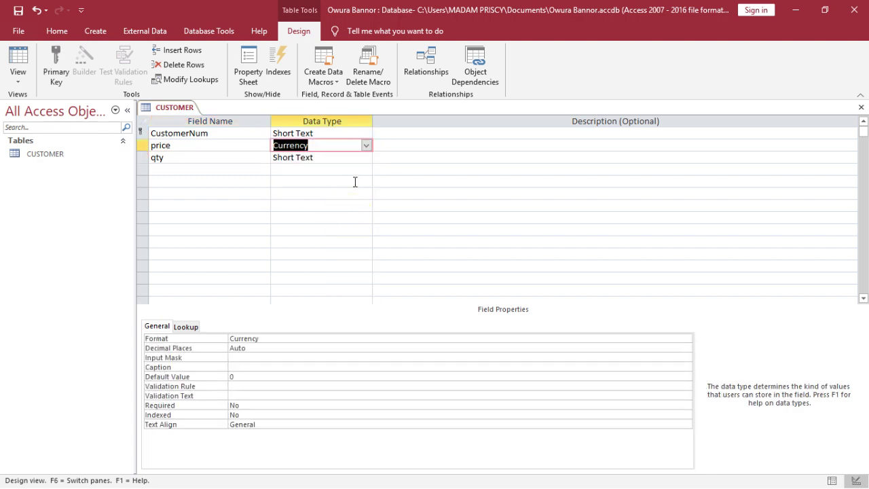
{"action": "left_click", "coordinate": [365, 159]}
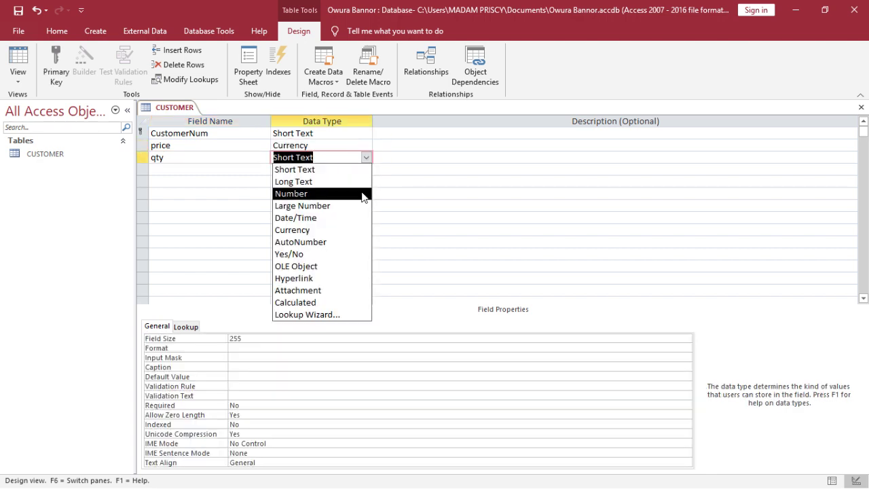
{"action": "left_click", "coordinate": [362, 193]}
Add a total field below qty, keeping its Short Text data type
{"action": "left_click", "coordinate": [243, 167]}
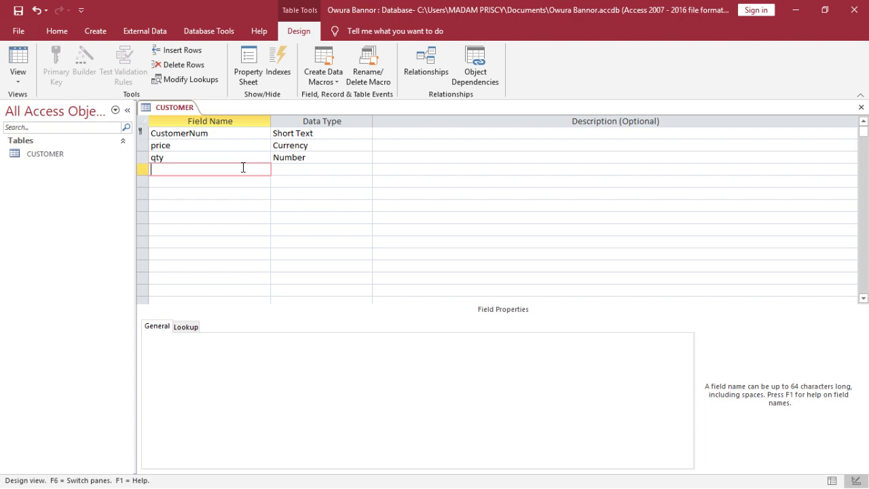
{"action": "type", "text": "total"}
{"action": "left_click", "coordinate": [339, 169]}
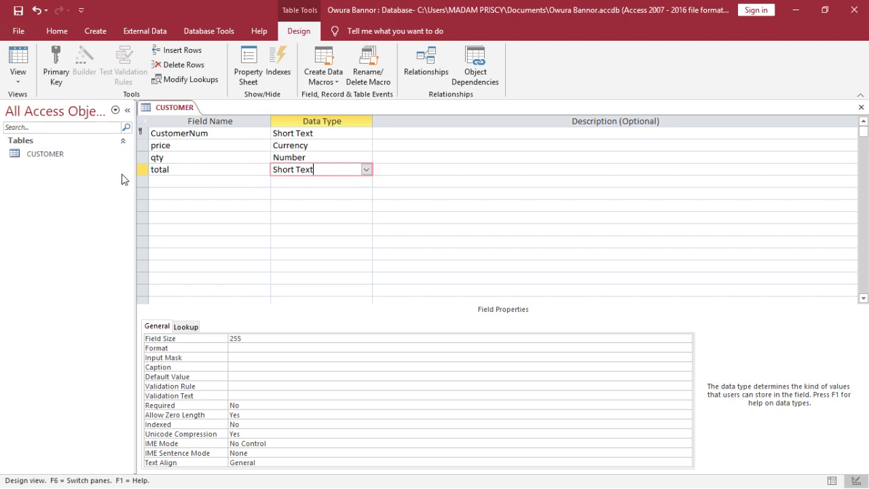
Delete the total, qty and price rows, leaving CustomerNum as the only field
{"action": "left_click", "coordinate": [139, 174]}
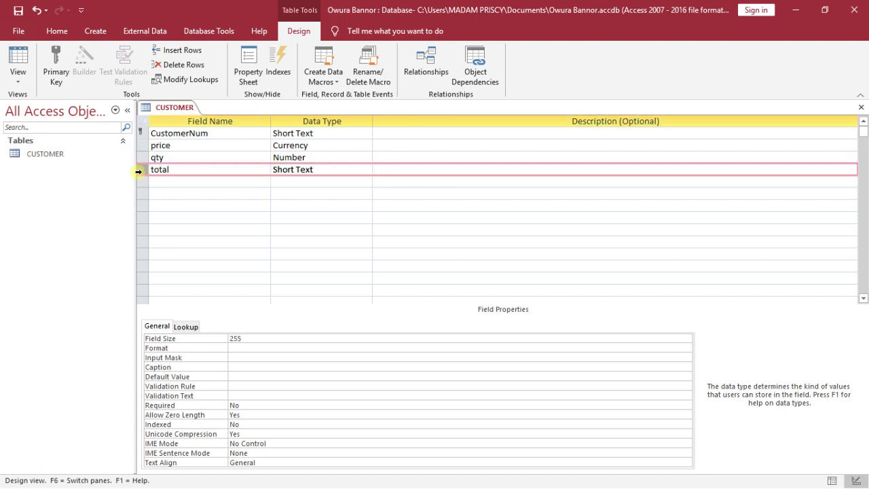
{"action": "right_click", "coordinate": [140, 175]}
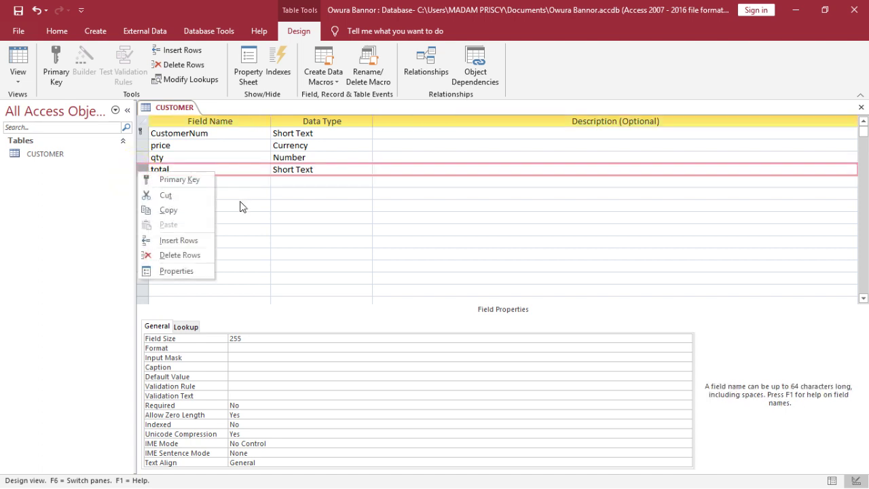
{"action": "left_click", "coordinate": [194, 251]}
{"action": "left_click", "coordinate": [143, 158]}
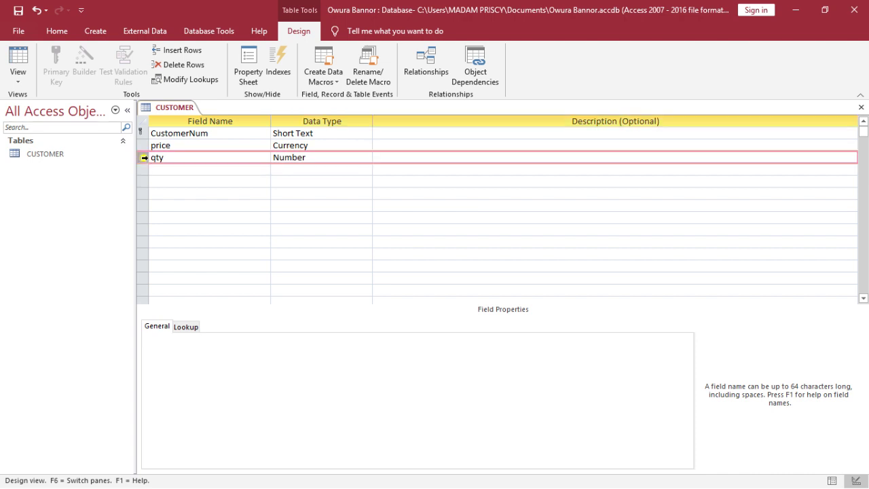
{"action": "right_click", "coordinate": [145, 158]}
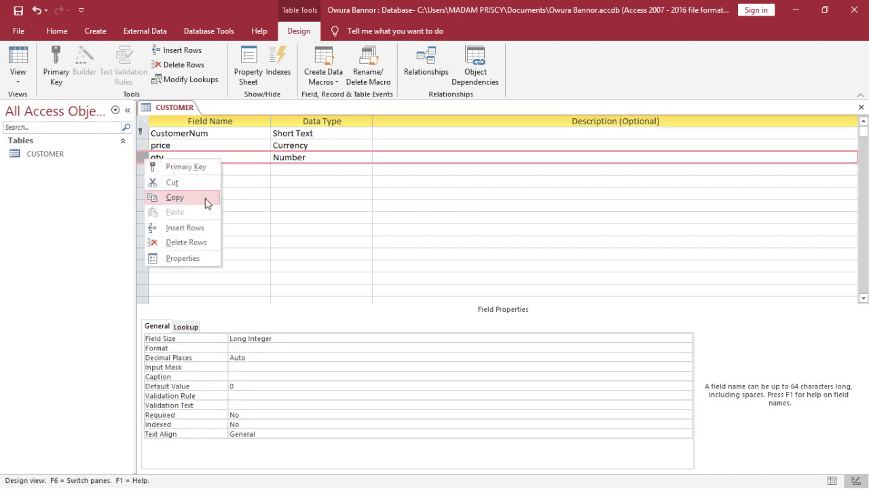
{"action": "left_click", "coordinate": [142, 146], "text": "shift"}
{"action": "left_click", "coordinate": [141, 158]}
{"action": "right_click", "coordinate": [143, 155]}
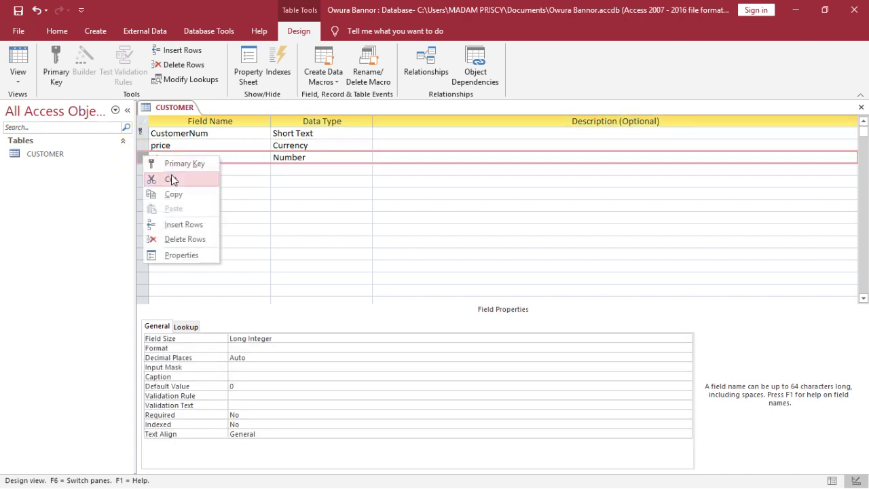
{"action": "left_click", "coordinate": [182, 239]}
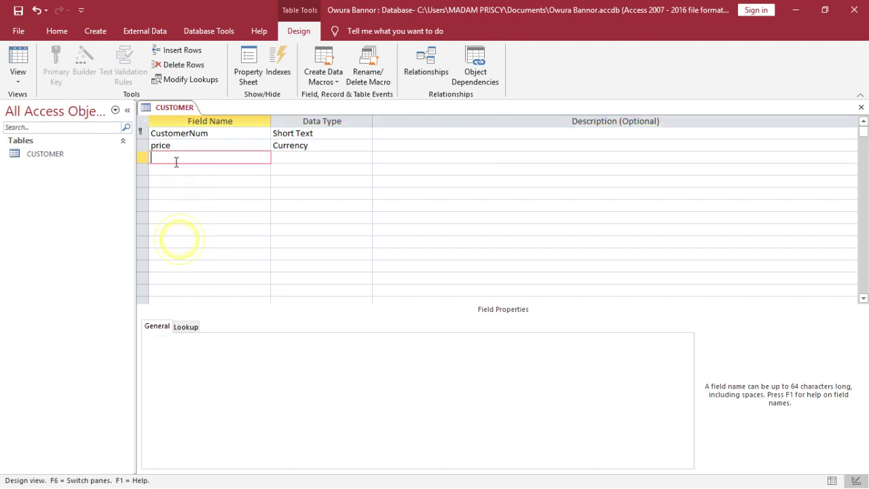
{"action": "left_click", "coordinate": [143, 146]}
{"action": "right_click", "coordinate": [143, 146]}
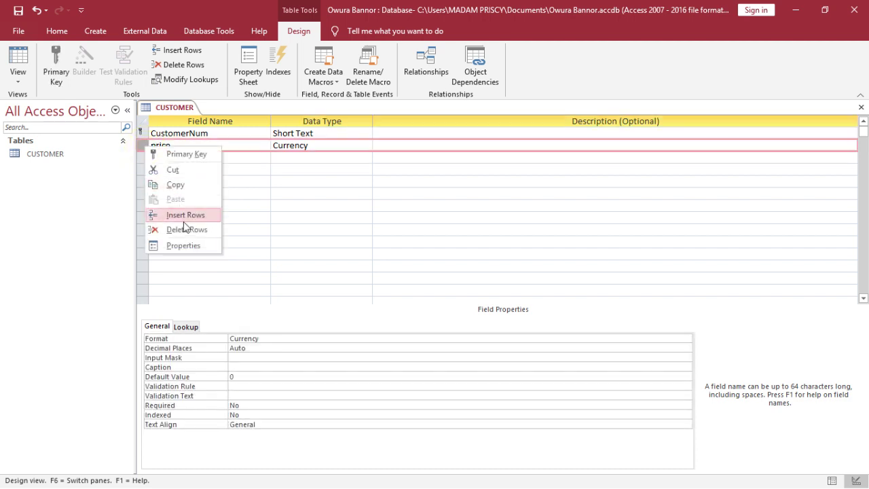
{"action": "left_click", "coordinate": [186, 231]}
{"action": "left_click", "coordinate": [361, 133]}
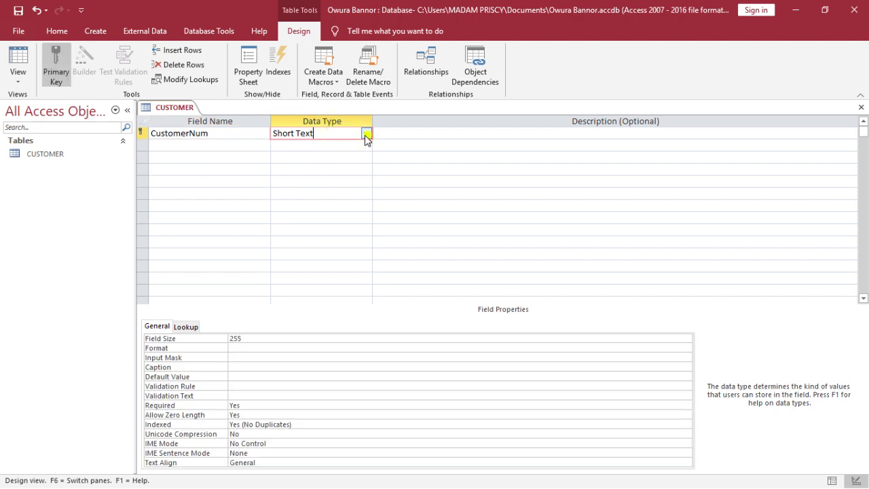
{"action": "left_click", "coordinate": [366, 133]}
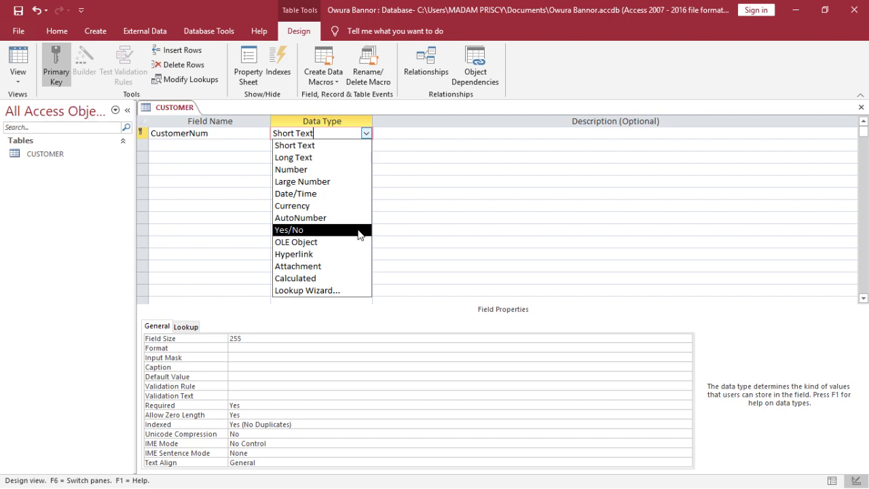
{"action": "left_click", "coordinate": [421, 260]}
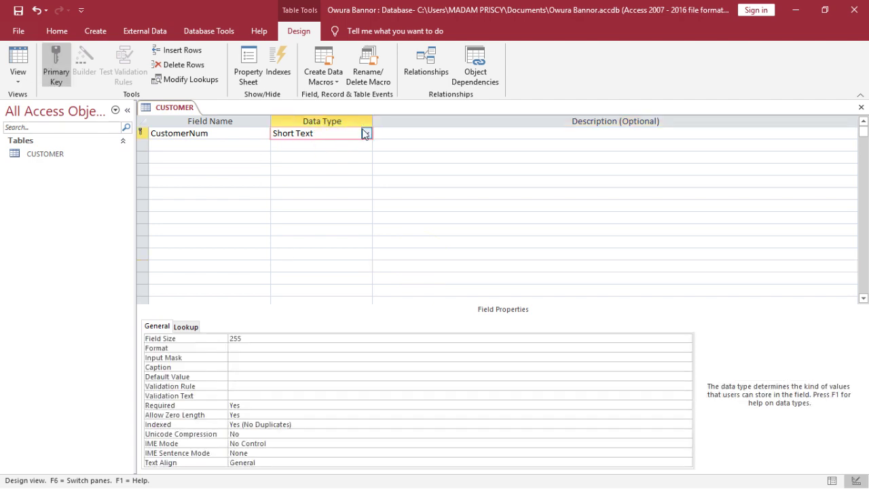
{"action": "left_click", "coordinate": [365, 133]}
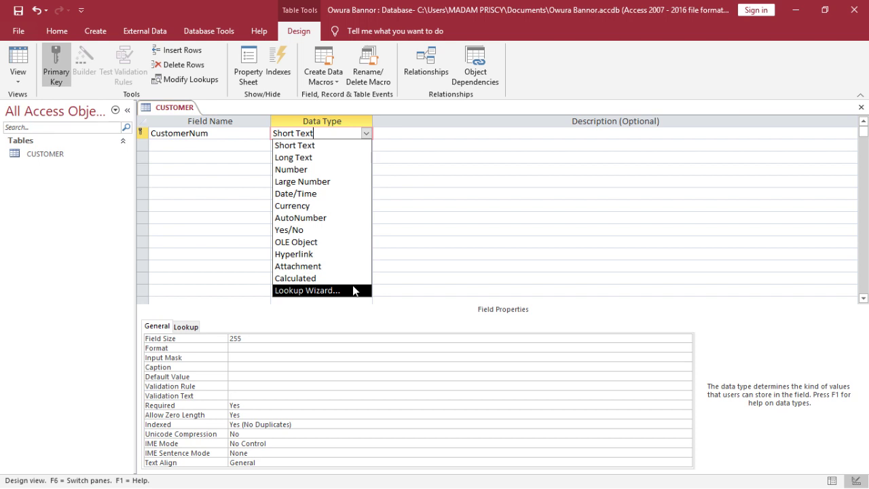
{"action": "left_click", "coordinate": [392, 274]}
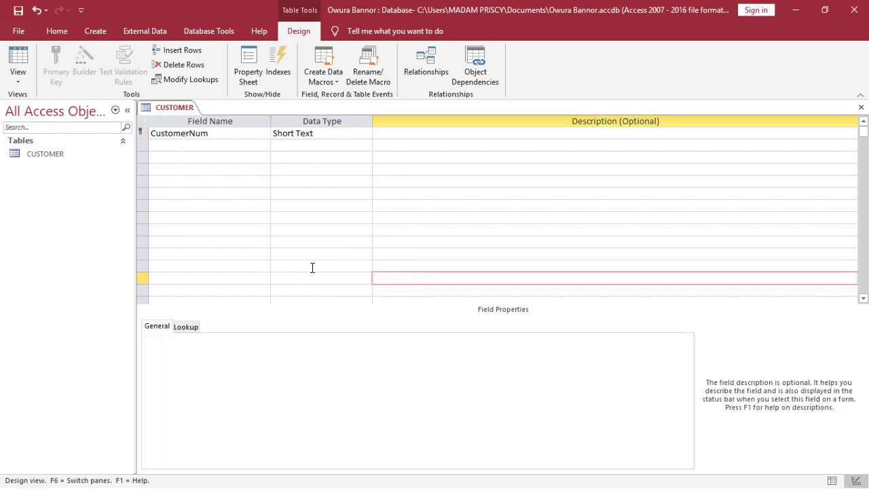
{"action": "left_click", "coordinate": [310, 229]}
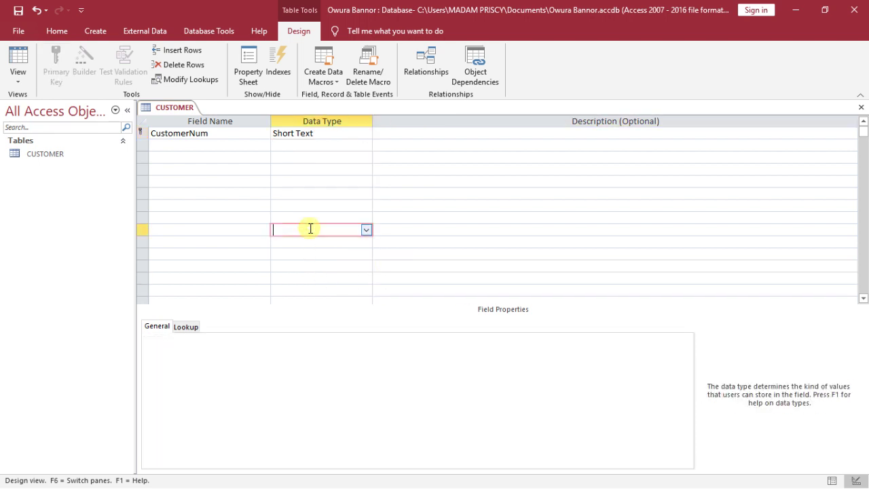
{"action": "left_click", "coordinate": [365, 135]}
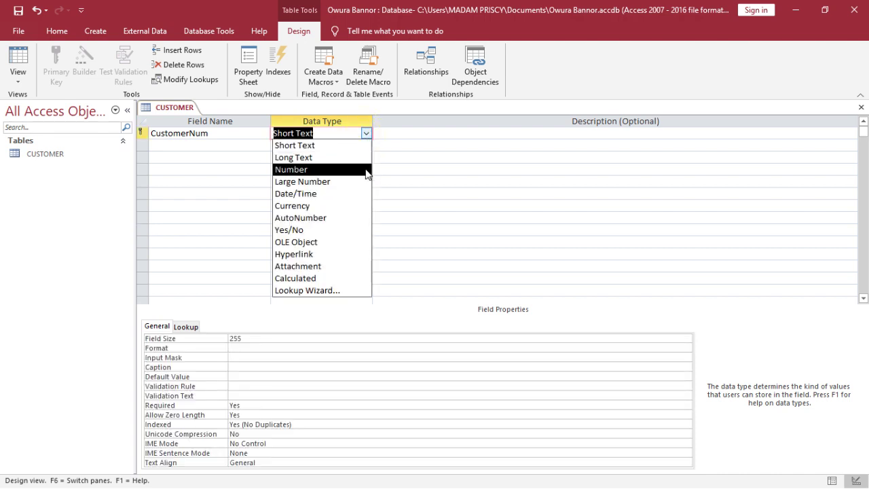
{"action": "left_click", "coordinate": [167, 173]}
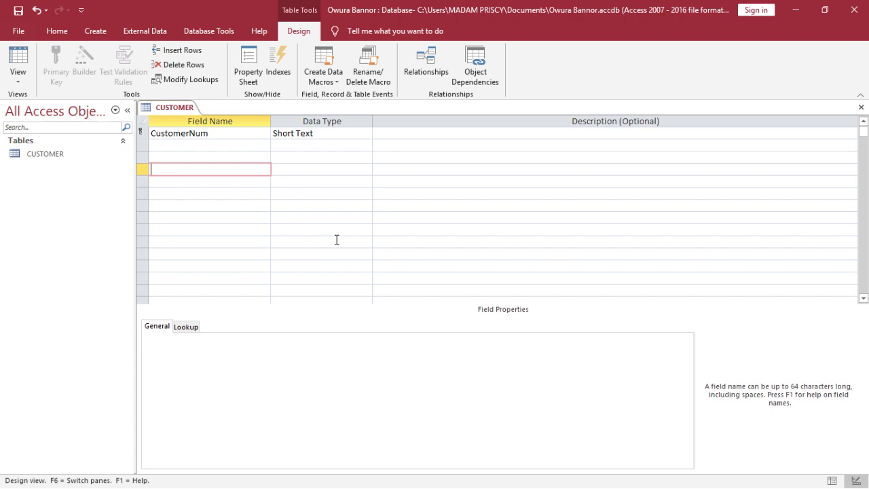
Switch CustomerNum's data type from Short Text back to AutoNumber
{"action": "left_click", "coordinate": [345, 133]}
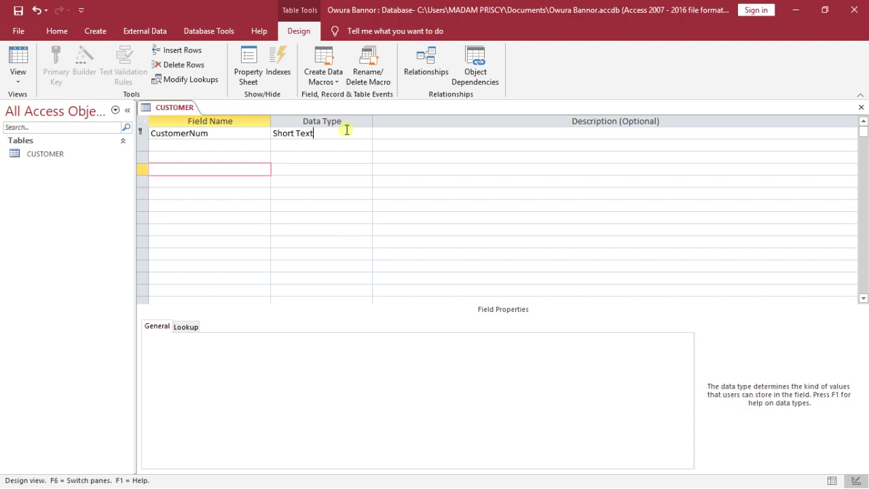
{"action": "left_click", "coordinate": [367, 134]}
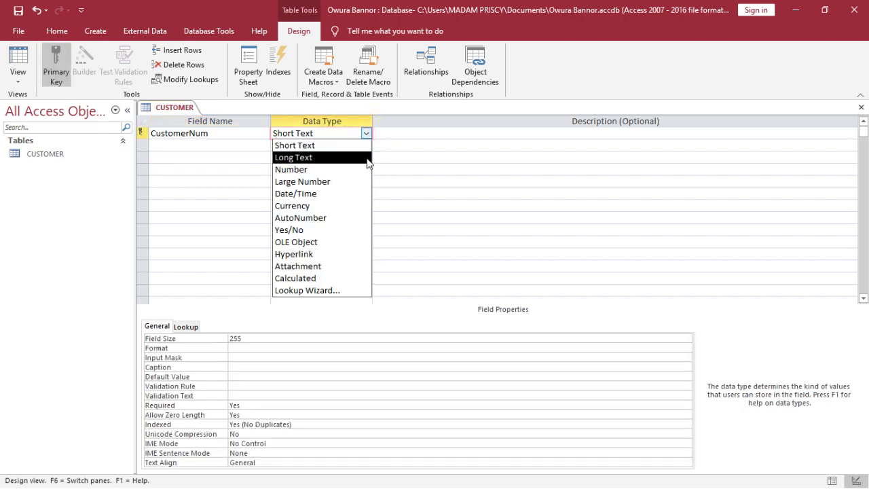
{"action": "left_click", "coordinate": [352, 217]}
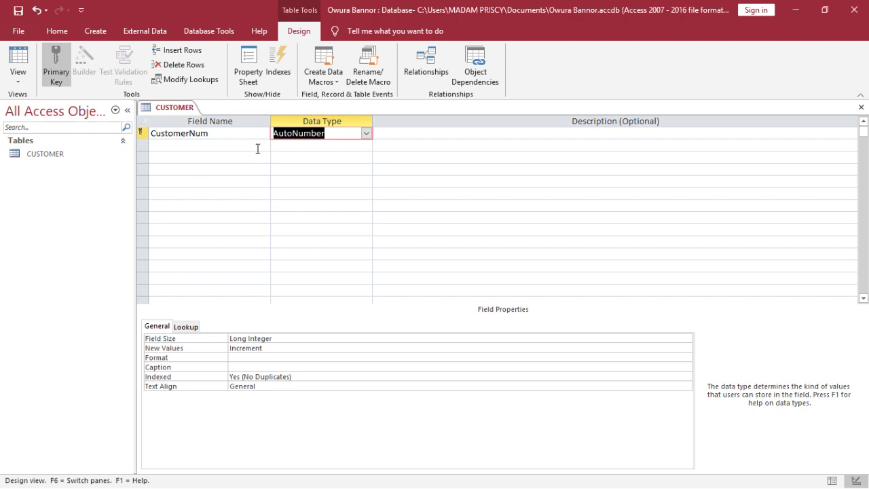
{"action": "left_click", "coordinate": [267, 143]}
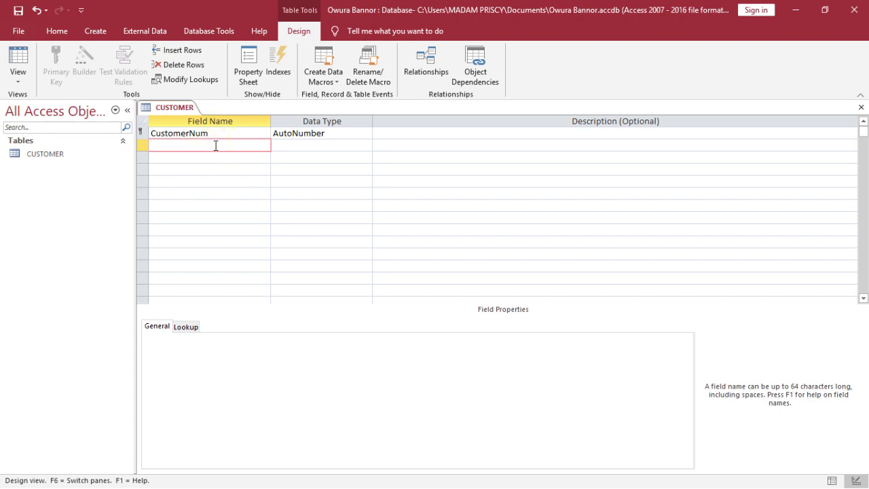
Add a CustomerName field below CustomerNum with the default Short Text type
{"action": "type", "text": "CustomerName"}
{"action": "left_click", "coordinate": [301, 146]}
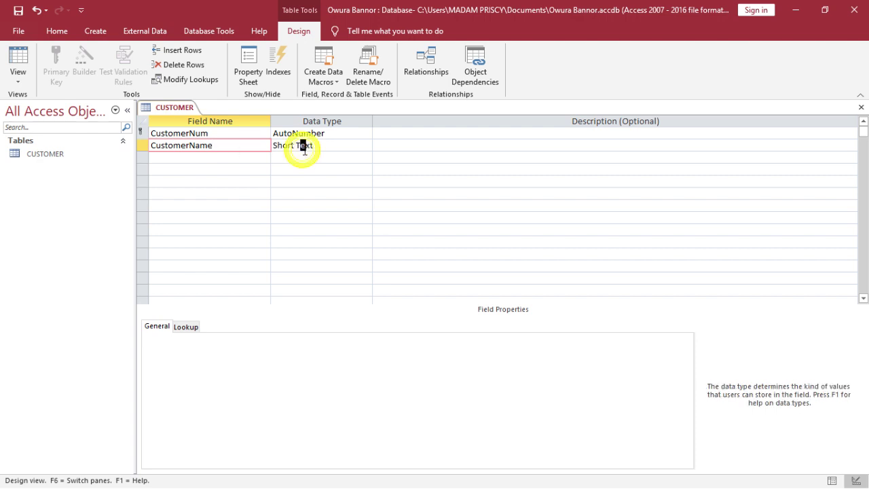
{"action": "left_click", "coordinate": [345, 158]}
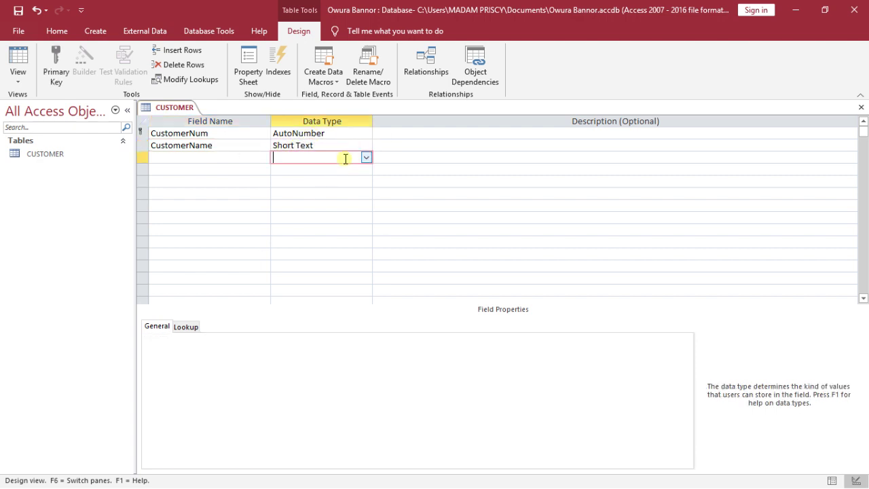
{"action": "left_click", "coordinate": [354, 144]}
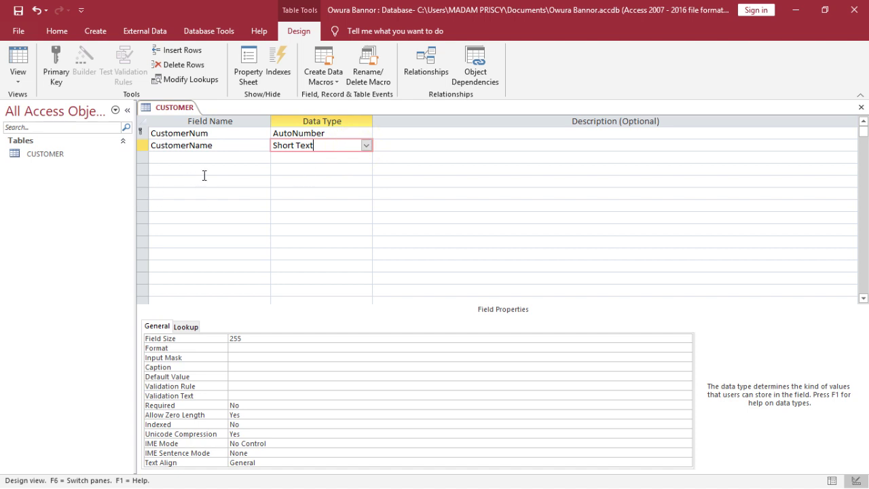
{"action": "left_click", "coordinate": [229, 157]}
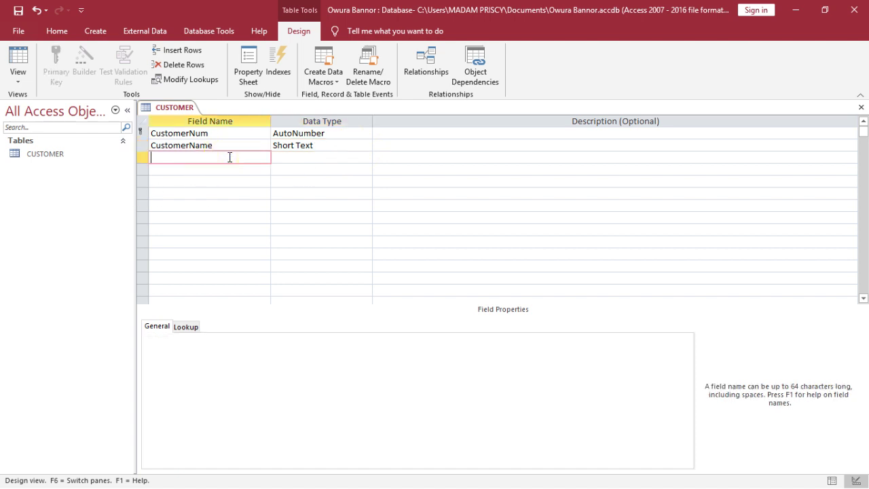
Add an Address field as Short Text in the third row, after CustomerName
{"action": "type", "text": "Address"}
{"action": "left_click", "coordinate": [320, 156]}
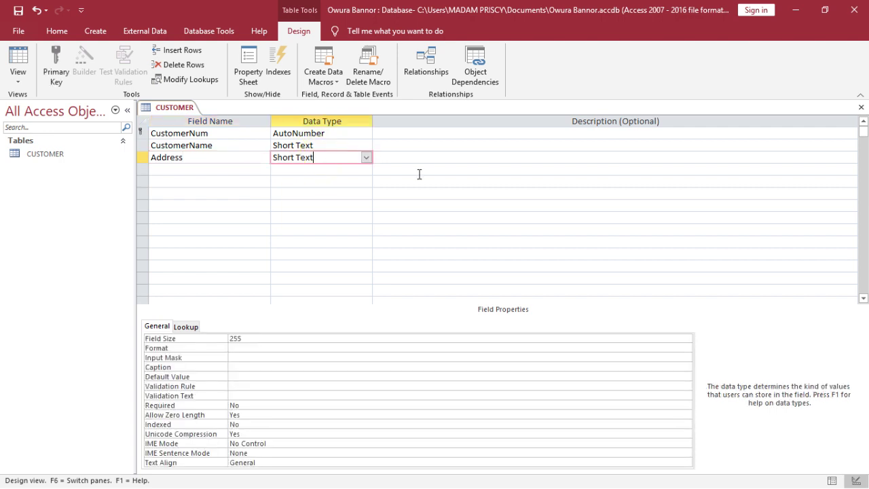
{"action": "left_click", "coordinate": [176, 169]}
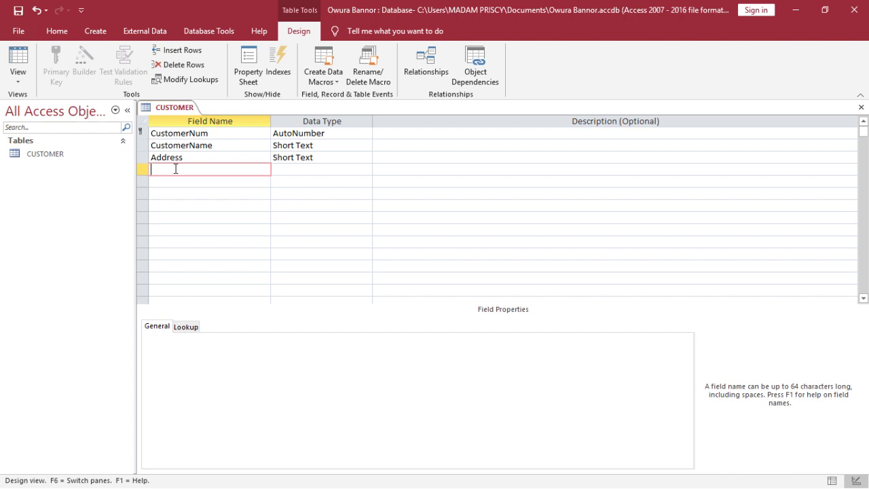
Add City and Region fields below Address, both left as Short Text
{"action": "type", "text": "City"}
{"action": "key", "text": "Tab"}
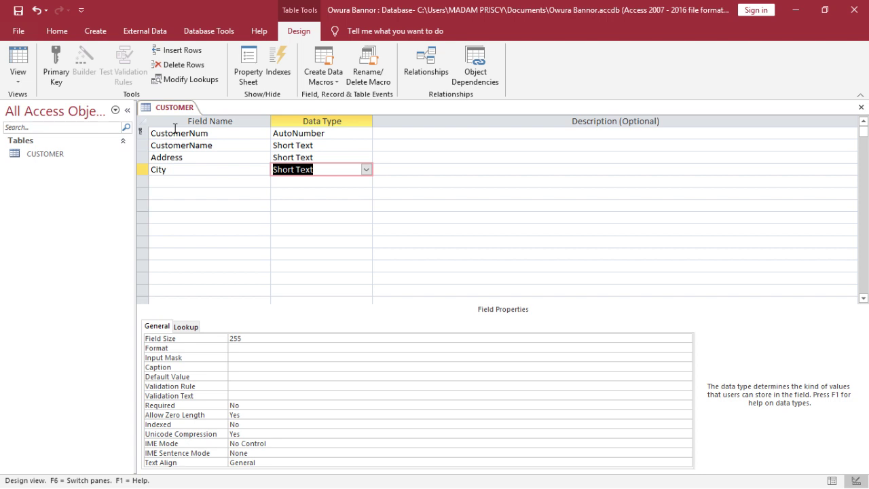
{"action": "key", "text": "Tab"}
{"action": "key", "text": "Tab"}
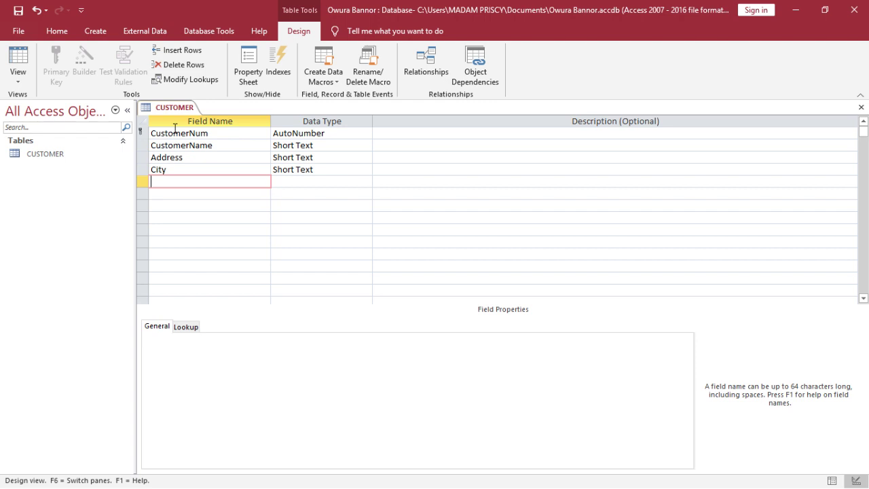
{"action": "type", "text": "Region"}
{"action": "key", "text": "Tab"}
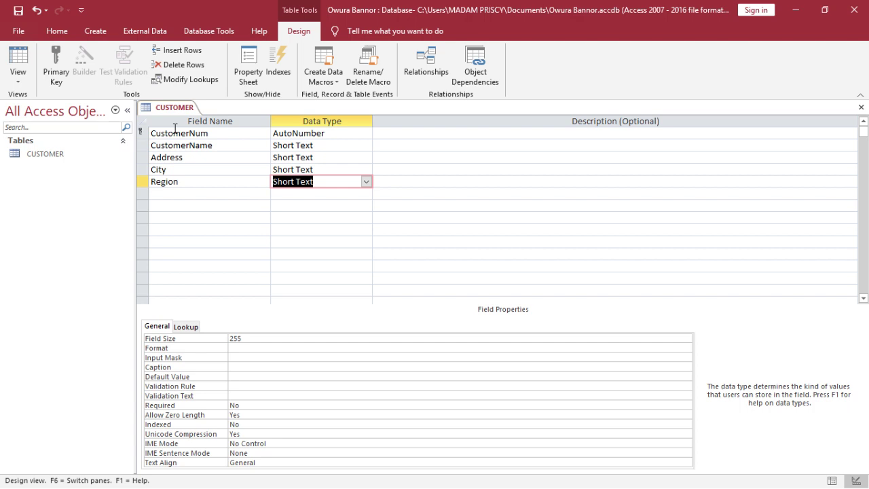
{"action": "key", "text": "Tab"}
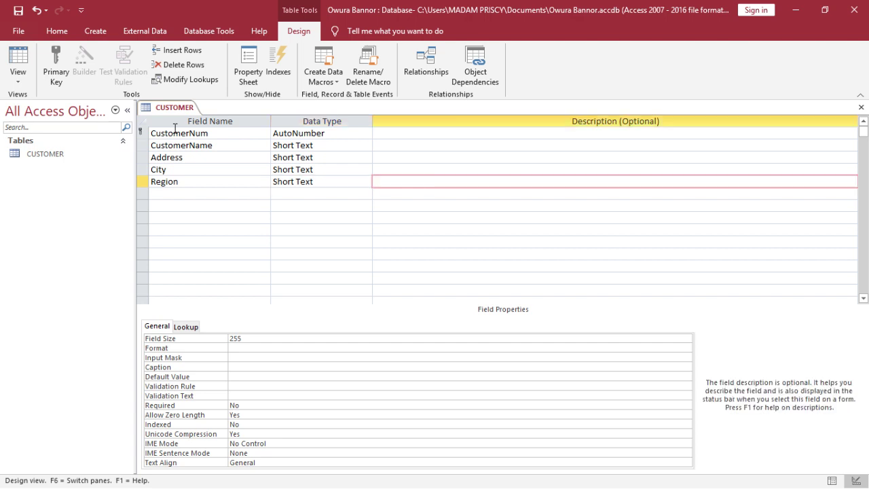
{"action": "key", "text": "Tab"}
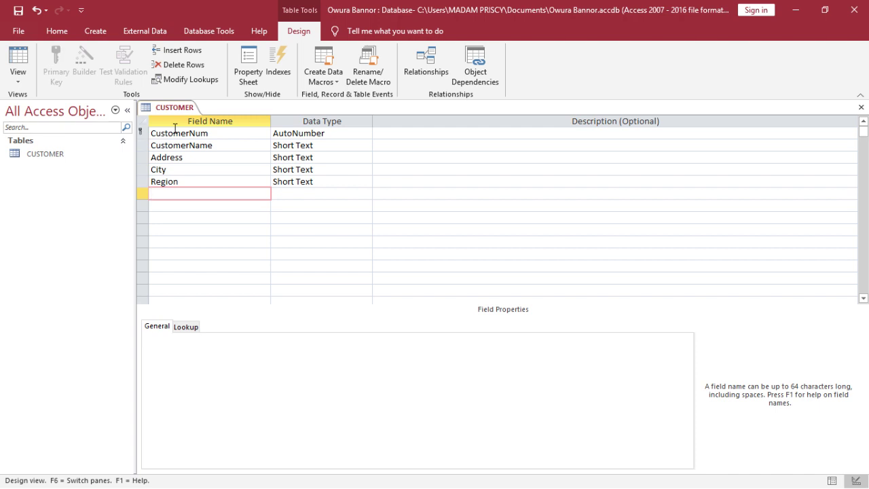
Add a sixth field named Telephone below Region, replacing a mistyped City entry, and open its data type list
{"action": "type", "text": "City"}
{"action": "key", "text": "BackSpace"}
{"action": "key", "text": "BackSpace"}
{"action": "key", "text": "BackSpace"}
{"action": "key", "text": "BackSpace"}
{"action": "type", "text": "Telephone"}
{"action": "key", "text": "Tab"}
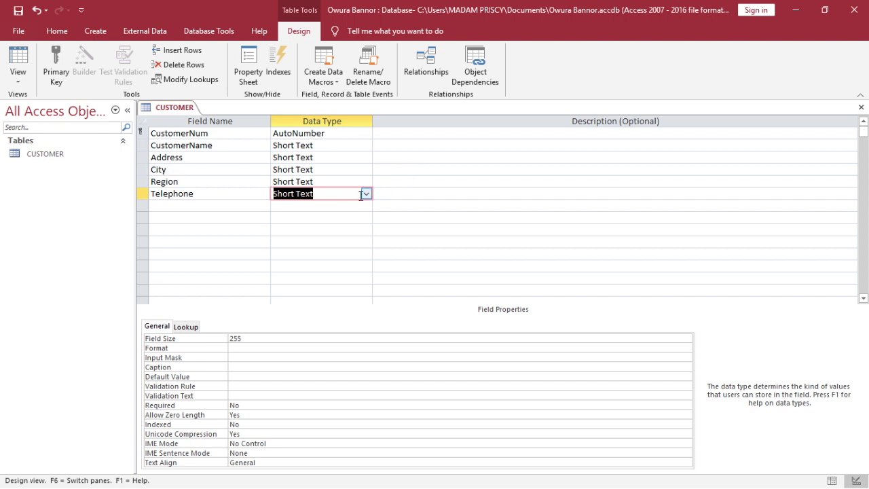
{"action": "left_click", "coordinate": [365, 193]}
Choose Number as Telephone's data type, giving it a Long Integer field size
{"action": "left_click", "coordinate": [355, 233]}
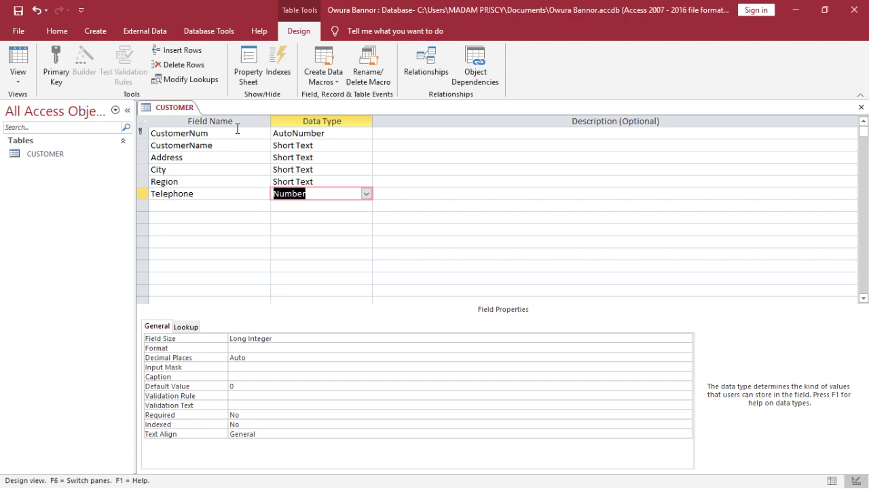
Set CustomerNum as the primary key from the Table Tools Design tab, indexed Yes (No Duplicates)
{"action": "left_click", "coordinate": [201, 136]}
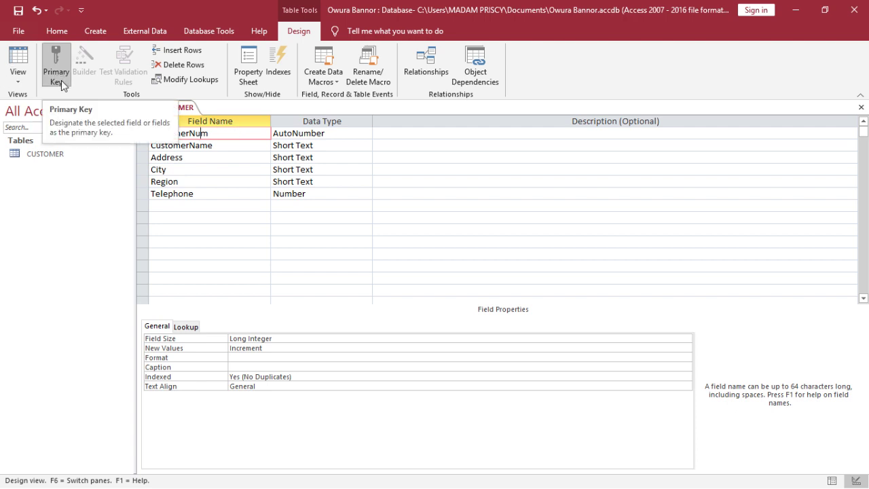
{"action": "left_click", "coordinate": [60, 75]}
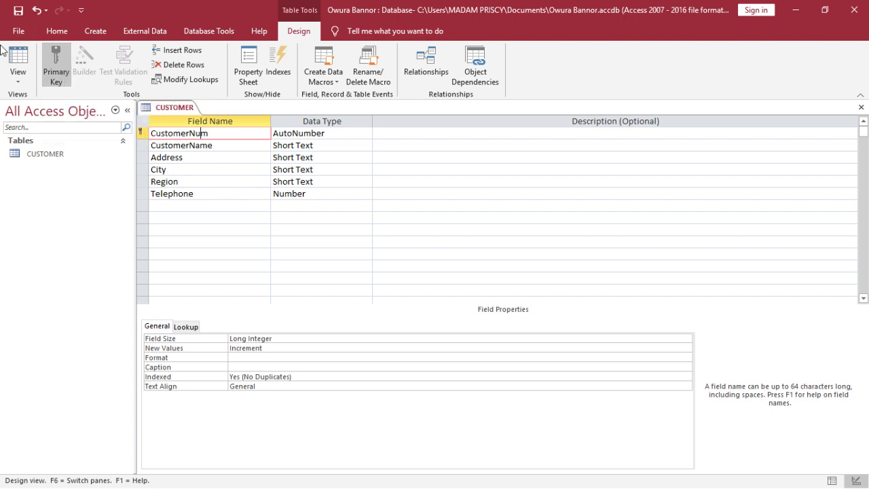
{"action": "left_click", "coordinate": [54, 54]}
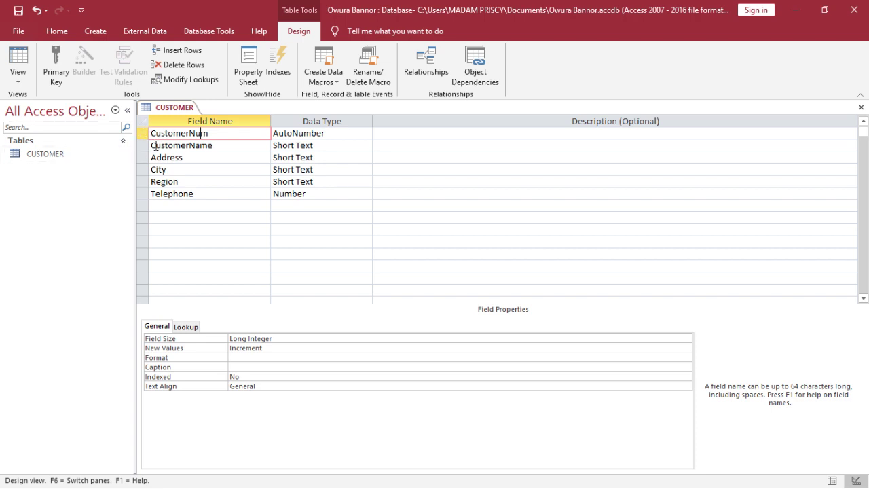
{"action": "left_click", "coordinate": [205, 149]}
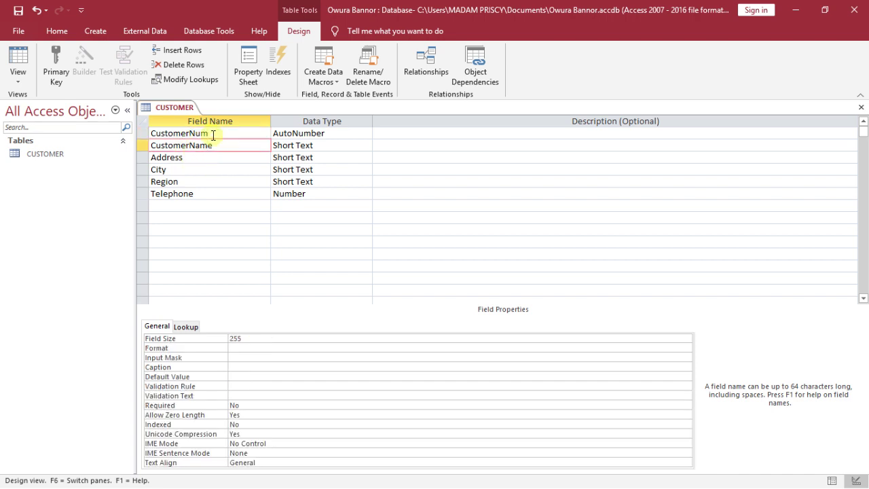
{"action": "left_click", "coordinate": [213, 135]}
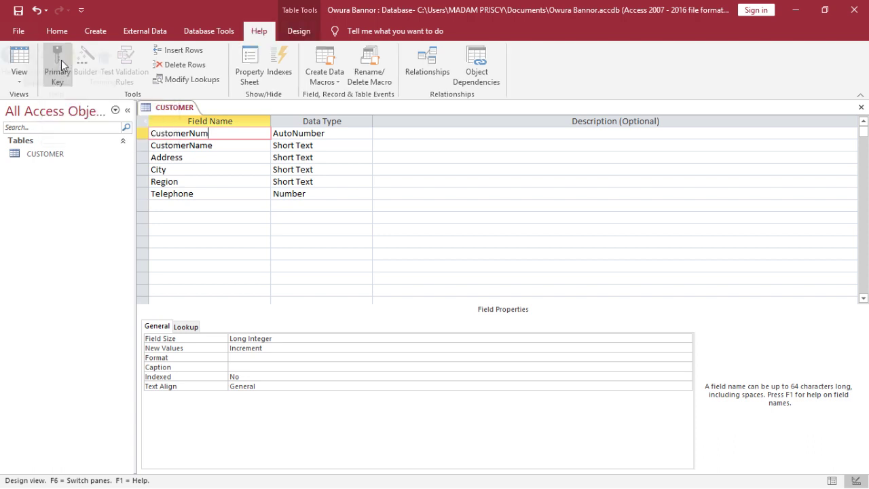
{"action": "scroll", "coordinate": [61, 71], "scroll_direction": "up", "scroll_amount": 3}
{"action": "left_click", "coordinate": [57, 31]}
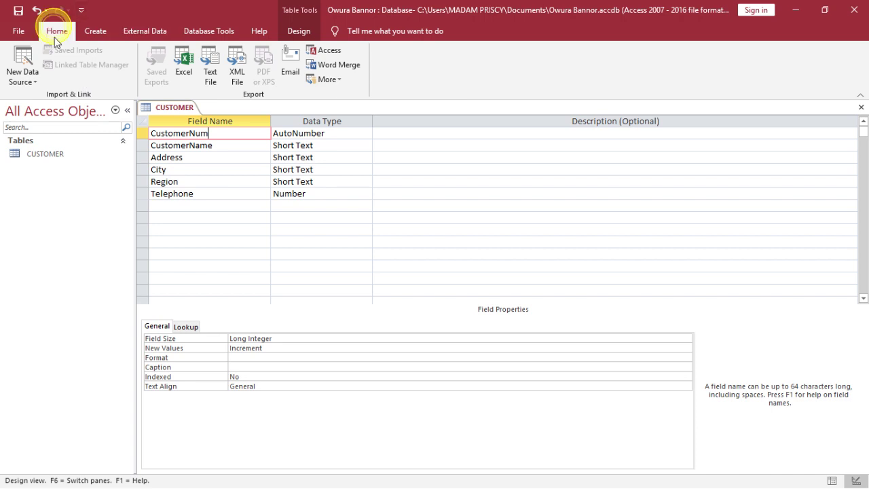
{"action": "left_click", "coordinate": [303, 31]}
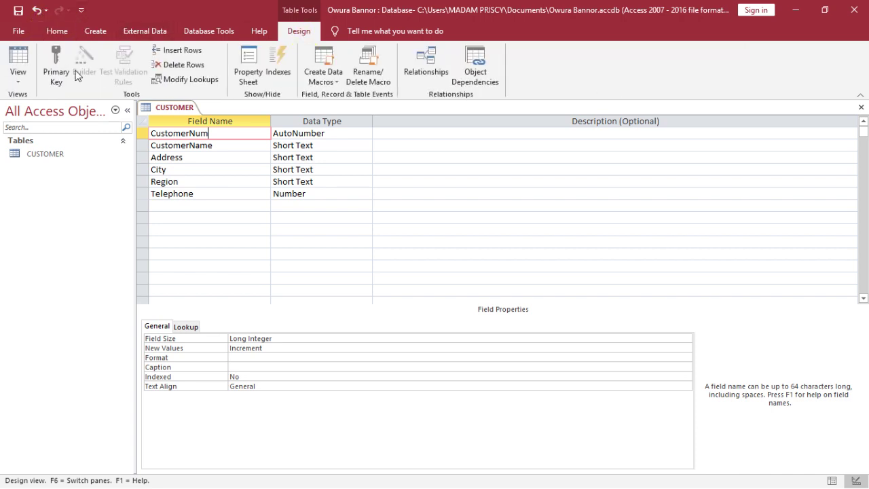
{"action": "left_click", "coordinate": [54, 65]}
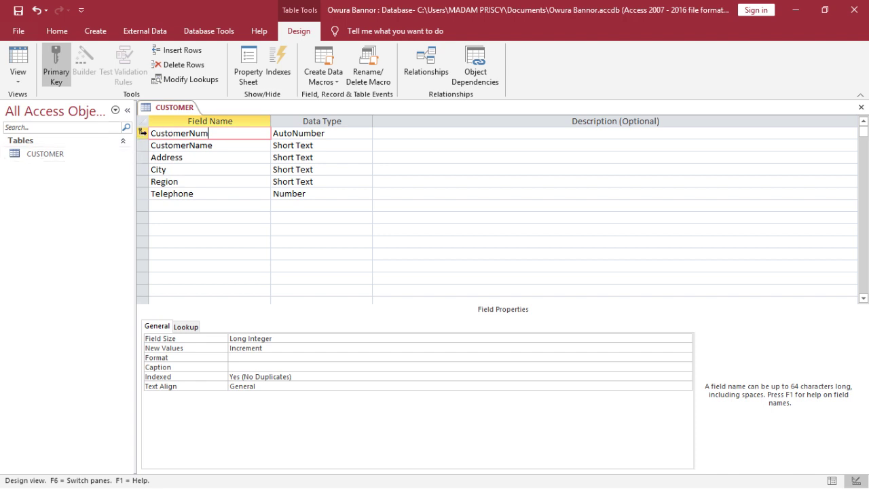
{"action": "mouse_move", "coordinate": [142, 133]}
Save the CUSTOMER table design with its six fields and CustomerNum key
{"action": "left_click", "coordinate": [21, 11]}
{"action": "left_click", "coordinate": [23, 57]}
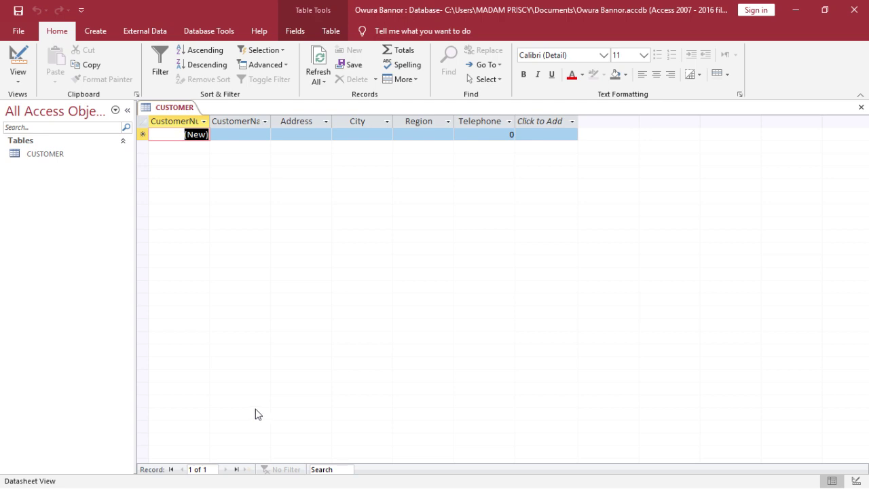
{"action": "left_click", "coordinate": [21, 68]}
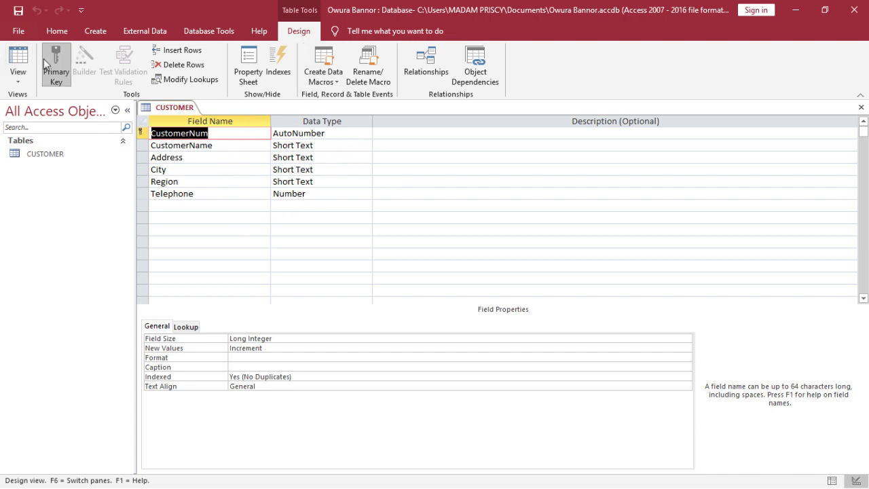
Switch the CUSTOMER table to Datasheet View, showing its six empty field columns
{"action": "left_click", "coordinate": [17, 60]}
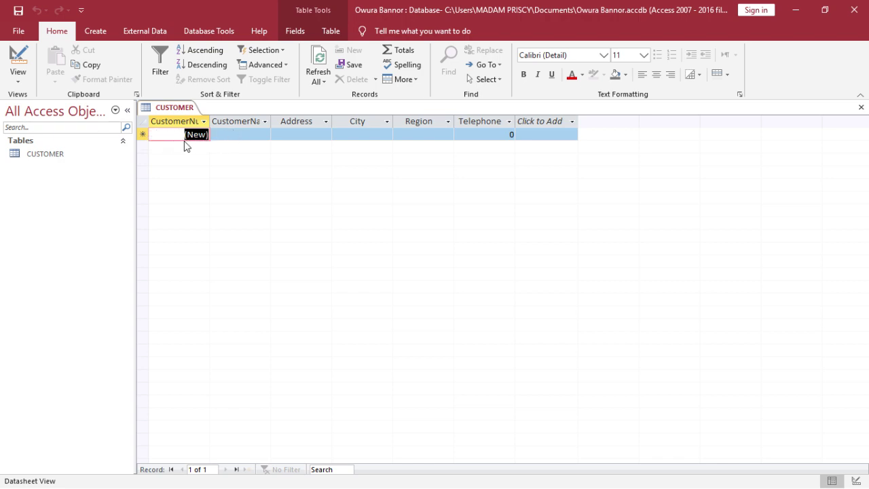
Enter the customer's full name in record 1 and autofit the CustomerName column
{"action": "left_click", "coordinate": [258, 133]}
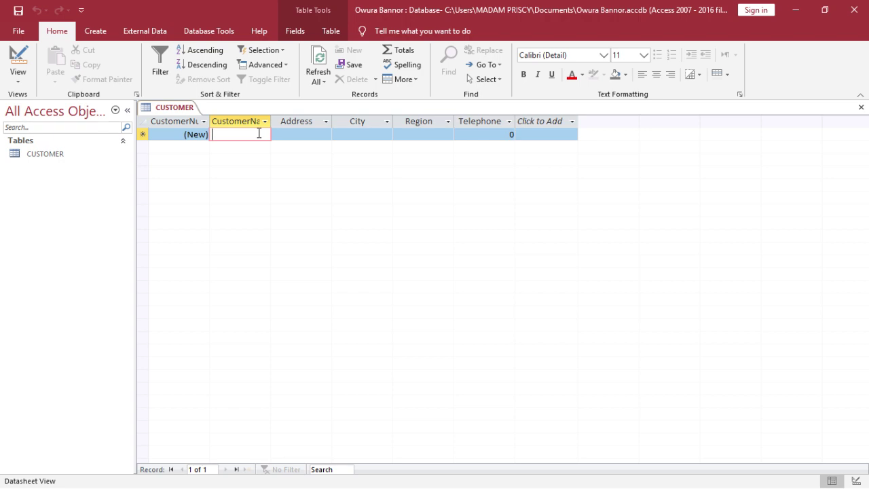
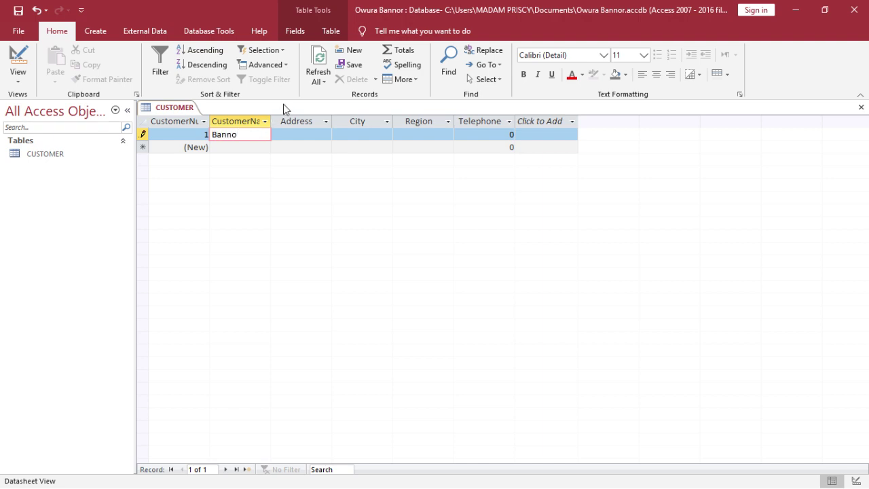
{"action": "double_click", "coordinate": [271, 120]}
Enter the customer's P.O. box address in the Address field
{"action": "left_click", "coordinate": [305, 134]}
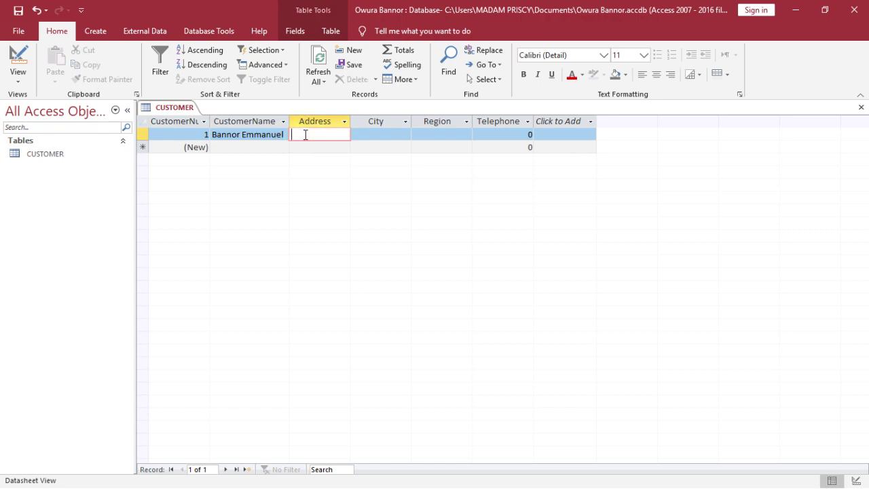
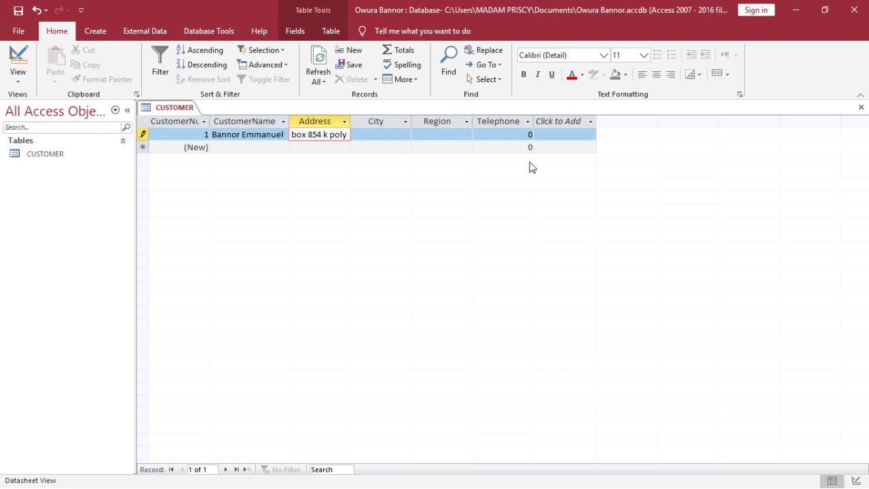
Fill in the first record's City and Region fields
{"action": "left_click", "coordinate": [396, 133]}
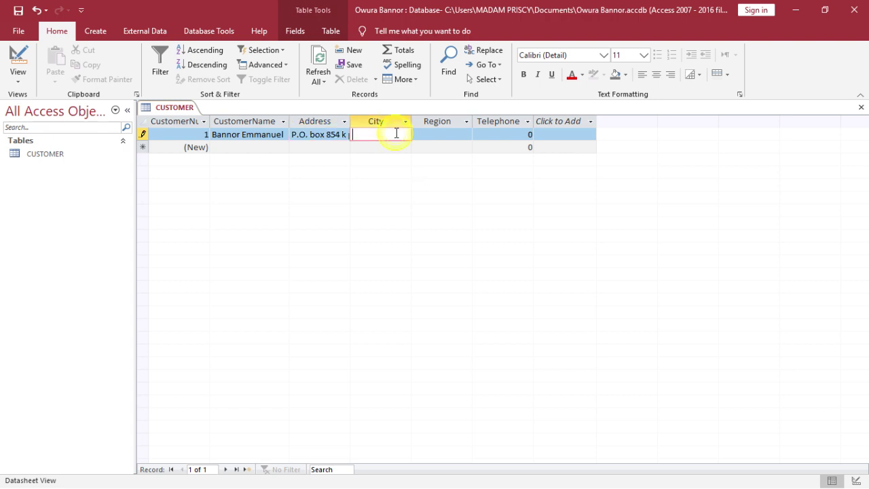
{"action": "type", "text": "Kumasi"}
{"action": "key", "text": "Tab"}
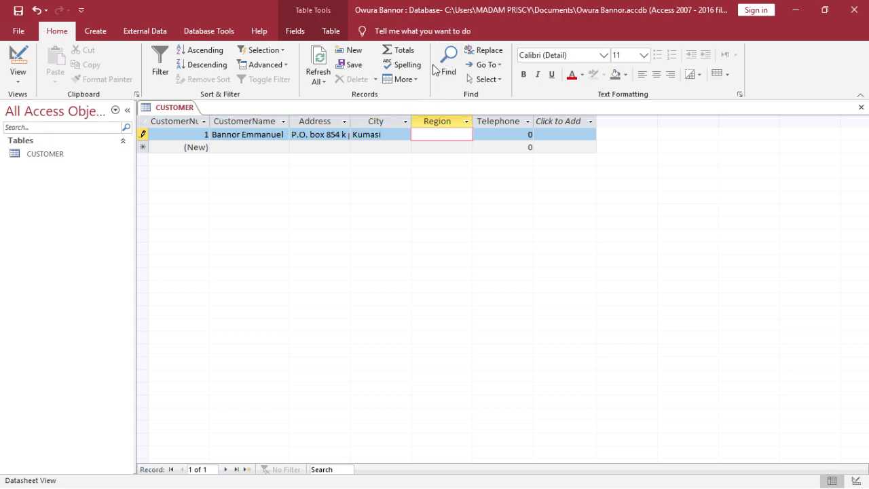
{"action": "type", "text": "Ashanti"}
Commit the first record and select the 0 value in its Telephone cell
{"action": "key", "text": "Tab"}
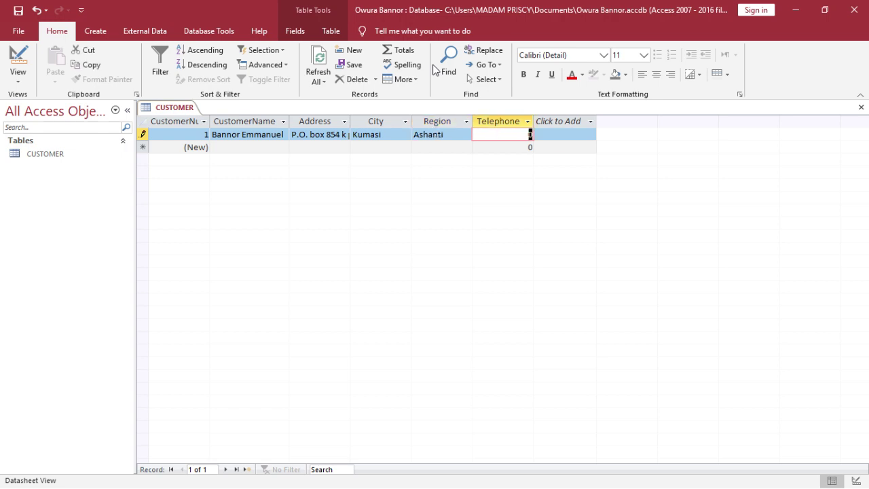
{"action": "key", "text": "shift+Tab"}
{"action": "key", "text": "Down"}
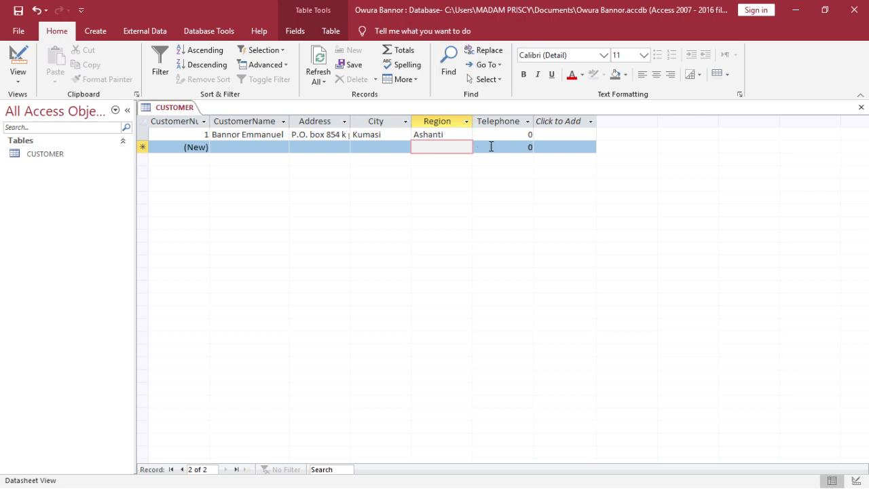
{"action": "left_click", "coordinate": [498, 136]}
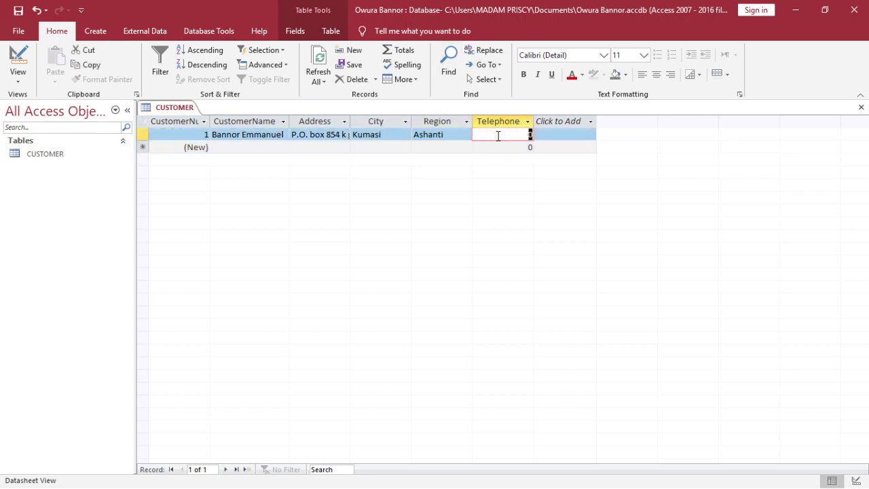
{"action": "key", "text": "shift+Tab"}
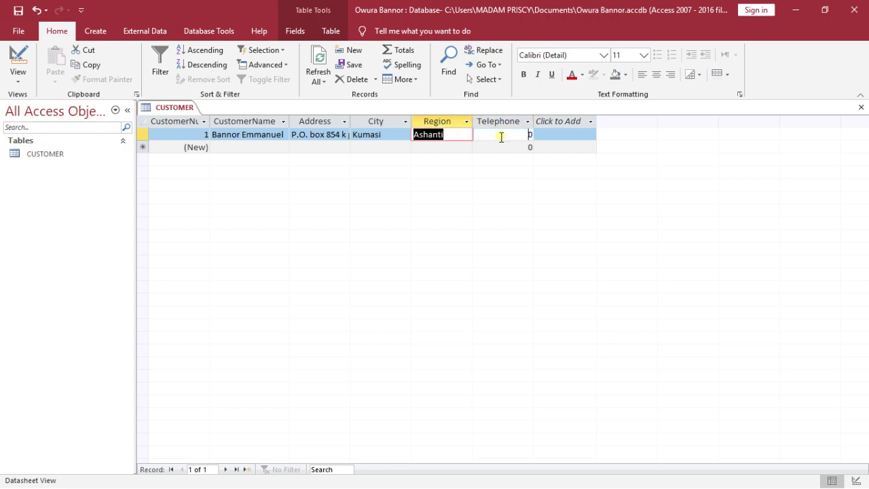
{"action": "left_click", "coordinate": [498, 136]}
{"action": "double_click", "coordinate": [530, 135]}
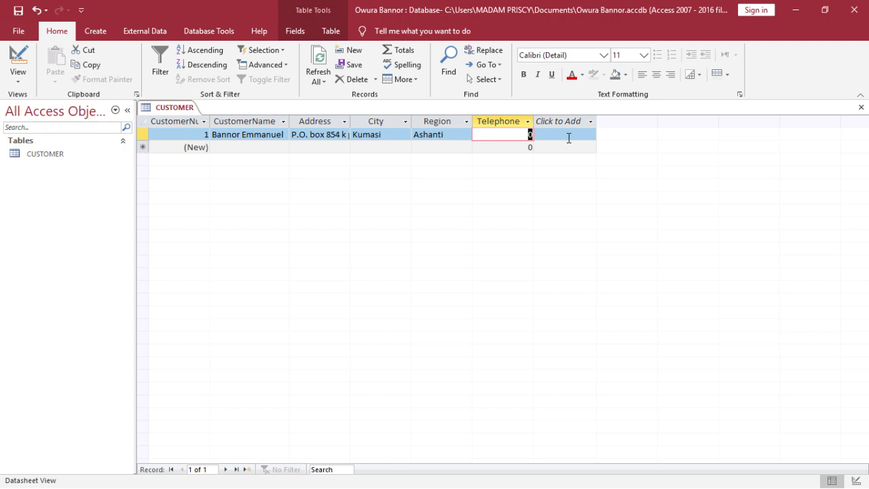
In Design View, change Telephone's data type from Number to Short Text, then head back to Datasheet View
{"action": "left_click", "coordinate": [17, 60]}
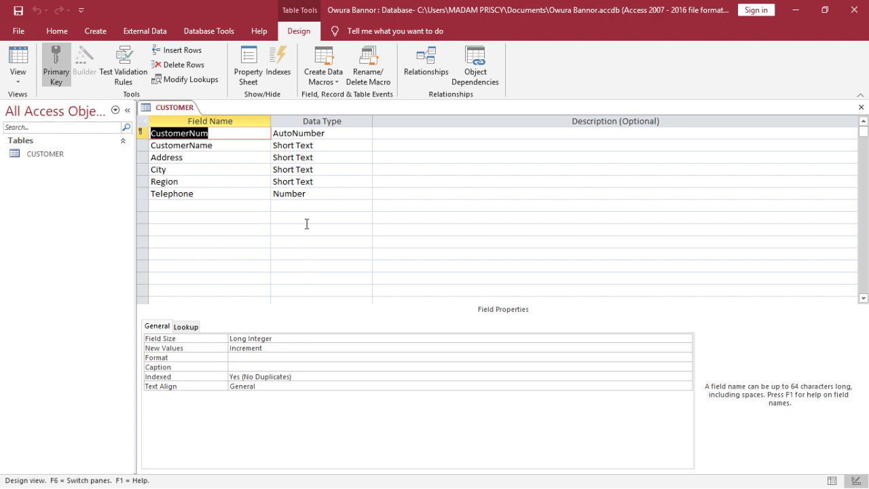
{"action": "left_click", "coordinate": [306, 194]}
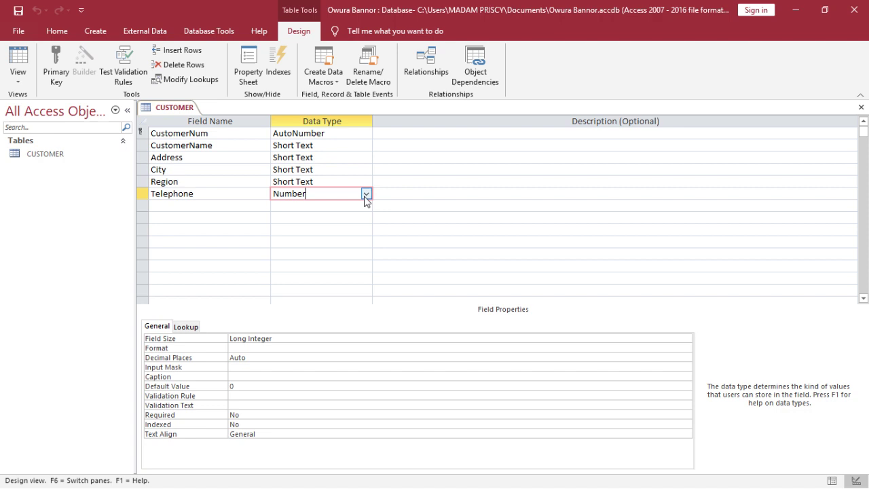
{"action": "left_click", "coordinate": [366, 194]}
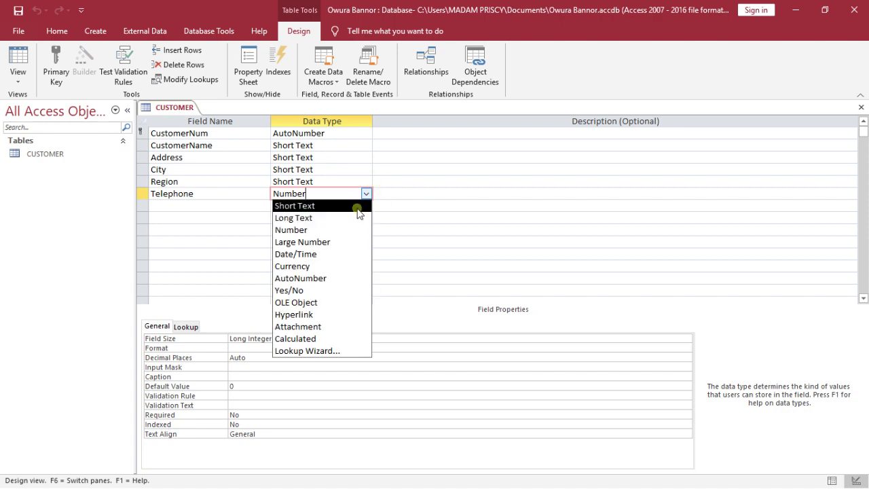
{"action": "left_click", "coordinate": [357, 207]}
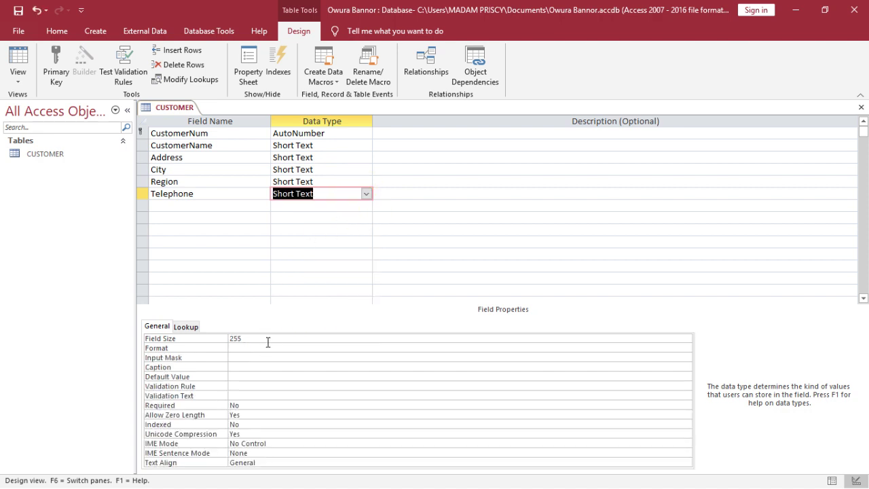
{"action": "left_click", "coordinate": [18, 63]}
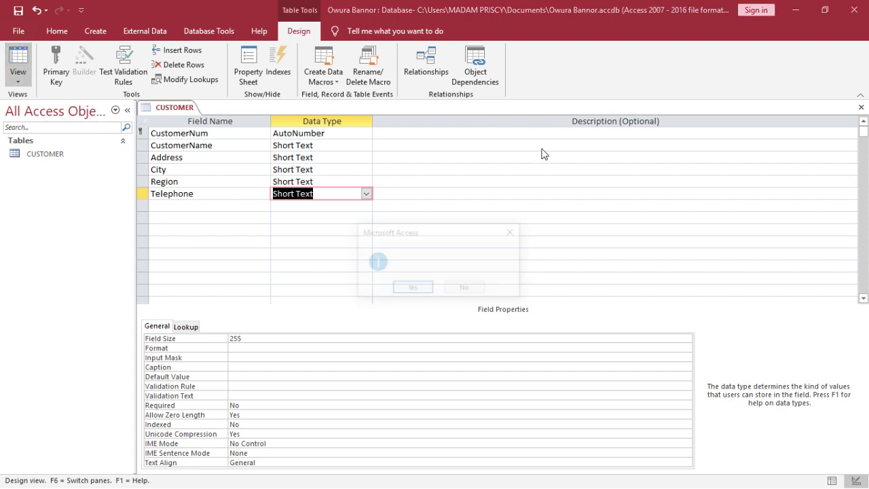
Save the table and enter 0 in the first customer's Telephone cell
{"action": "left_click", "coordinate": [407, 287]}
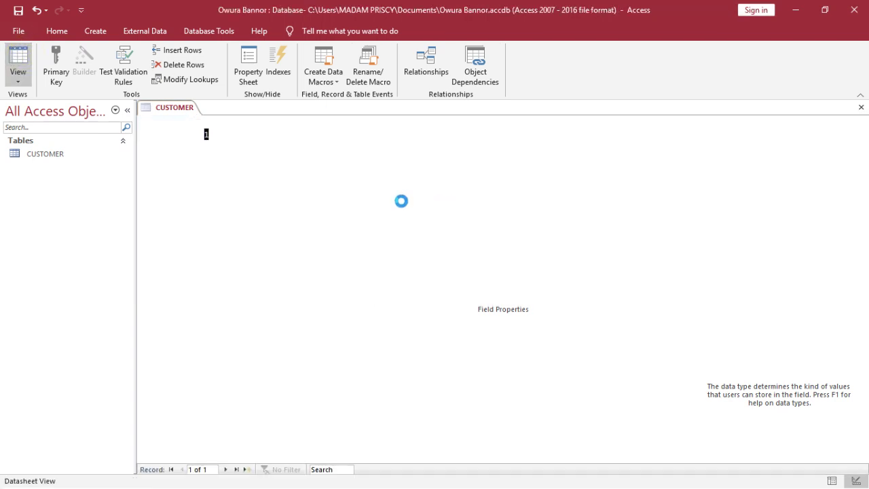
{"action": "left_click", "coordinate": [494, 135]}
{"action": "type", "text": "0"}
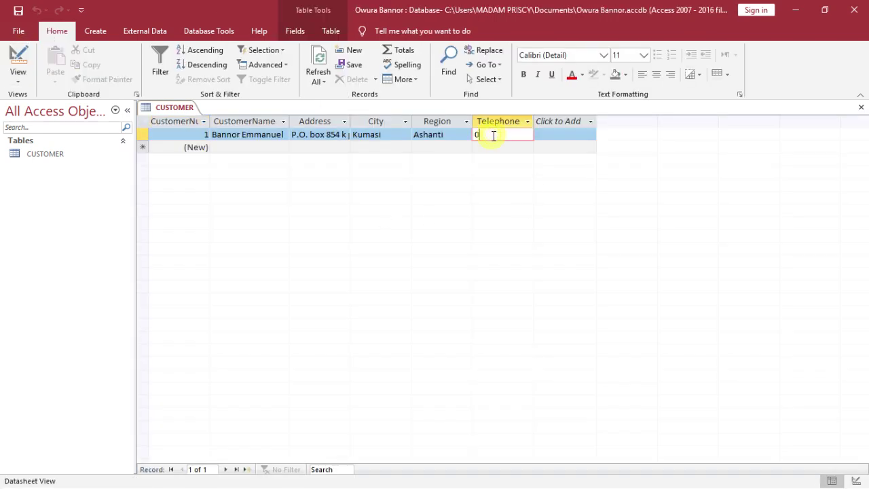
{"action": "double_click", "coordinate": [494, 135]}
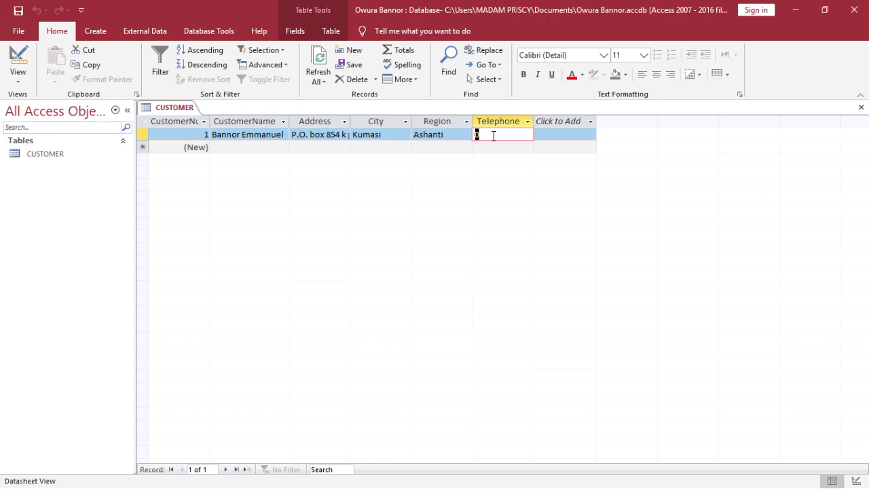
{"action": "key", "text": "Num_Lock"}
Change Telephone back to Number, save, and accept the data-loss warning to return to the datasheet
{"action": "left_click", "coordinate": [18, 65]}
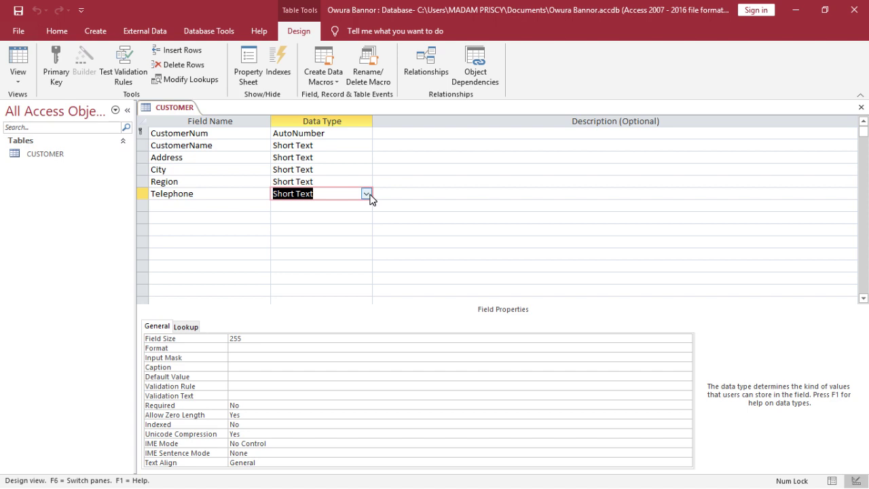
{"action": "left_click", "coordinate": [366, 194]}
{"action": "left_click", "coordinate": [349, 230]}
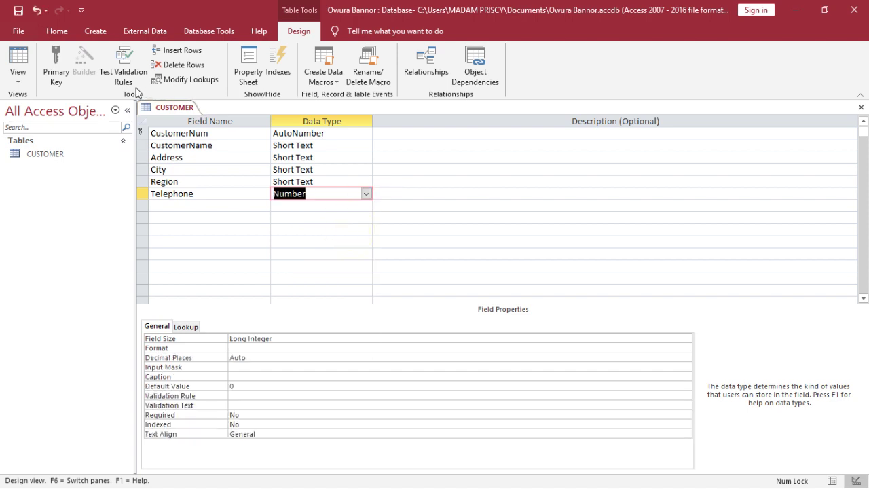
{"action": "left_click", "coordinate": [19, 53]}
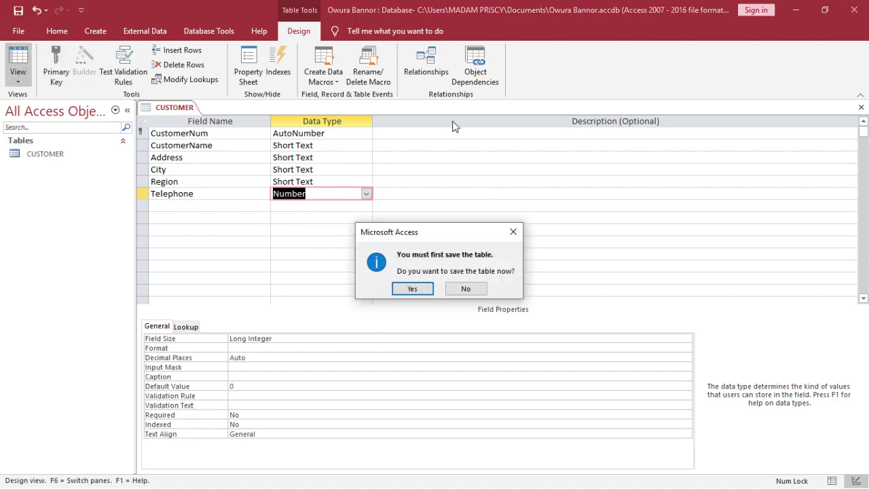
{"action": "left_click", "coordinate": [411, 287]}
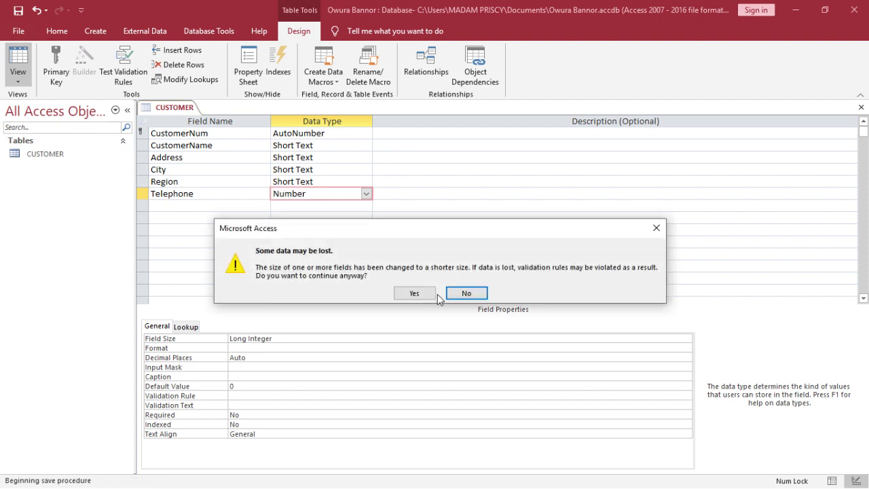
{"action": "left_click", "coordinate": [429, 293]}
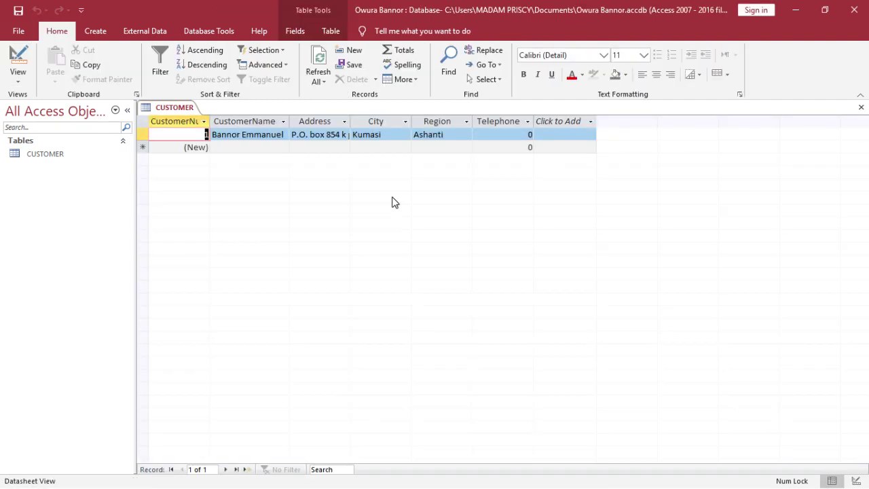
Fill in the customer's phone number in record 1's Telephone cell, fixing typos, and commit the record
{"action": "left_click", "coordinate": [514, 139]}
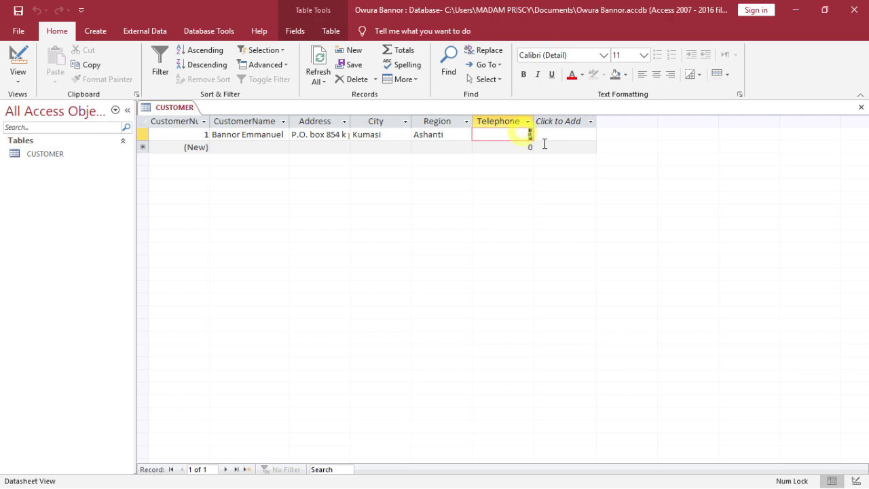
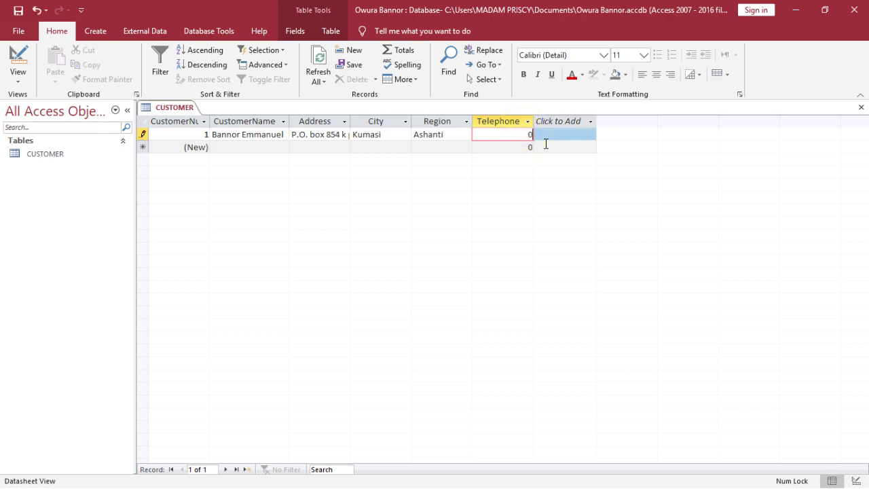
{"action": "key", "text": "Tab"}
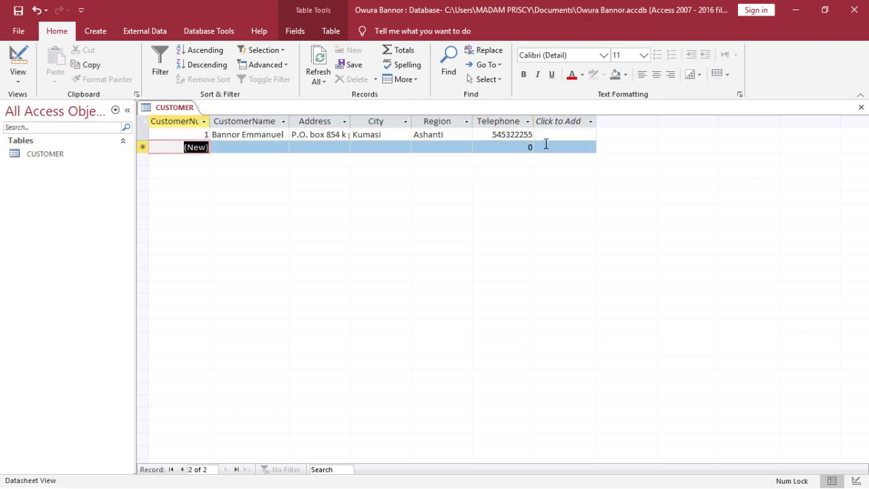